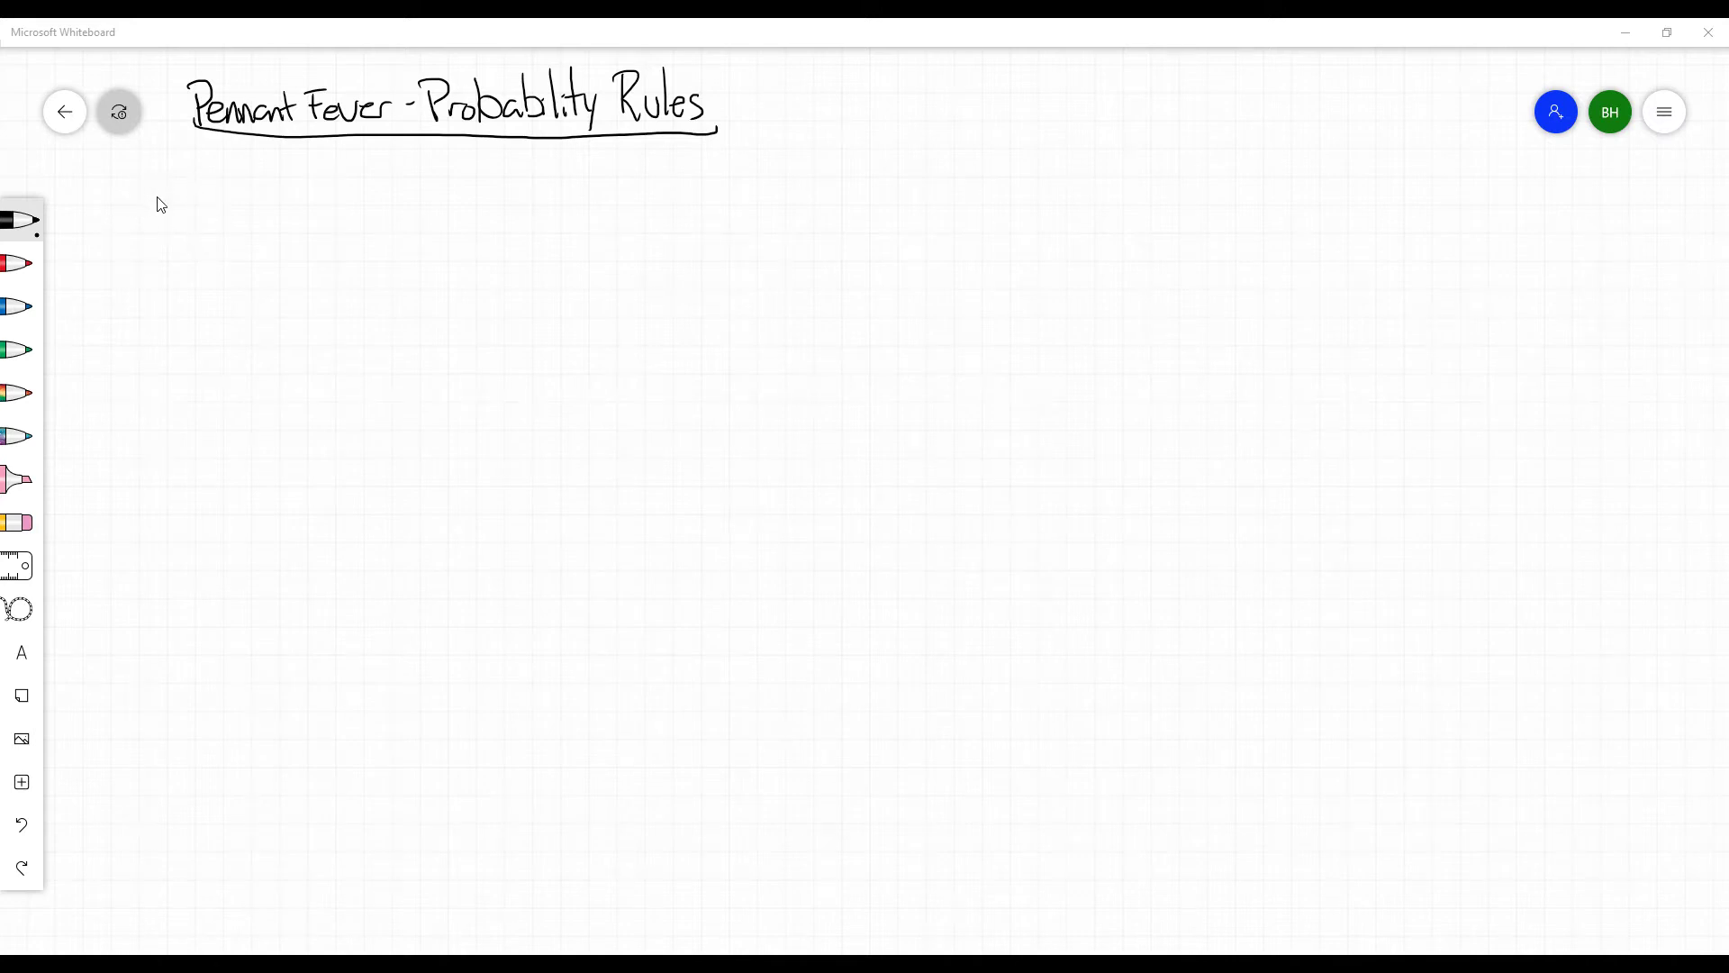
# Step: Handwrite a black 'Rules' heading, then '1] Compliment Rule' below it, underlined
pyautogui.moveTo(142, 203)
pyautogui.mouseDown()
pyautogui.moveTo(140, 177)
pyautogui.moveTo(157, 206)
pyautogui.moveTo(191, 189)
pyautogui.moveTo(197, 203)
pyautogui.mouseUp()
pyautogui.moveTo(210, 183)
pyautogui.mouseDown()
pyautogui.moveTo(135, 205)
pyautogui.moveTo(213, 205)
pyautogui.mouseUp()
pyautogui.moveTo(113, 239); pyautogui.dragTo(119, 270)
pyautogui.moveTo(172, 236)
pyautogui.mouseDown()
pyautogui.moveTo(173, 259)
pyautogui.moveTo(262, 261)
pyautogui.mouseUp()
pyautogui.moveTo(266, 238)
pyautogui.mouseDown()
pyautogui.moveTo(267, 262)
pyautogui.moveTo(333, 260)
pyautogui.mouseUp()
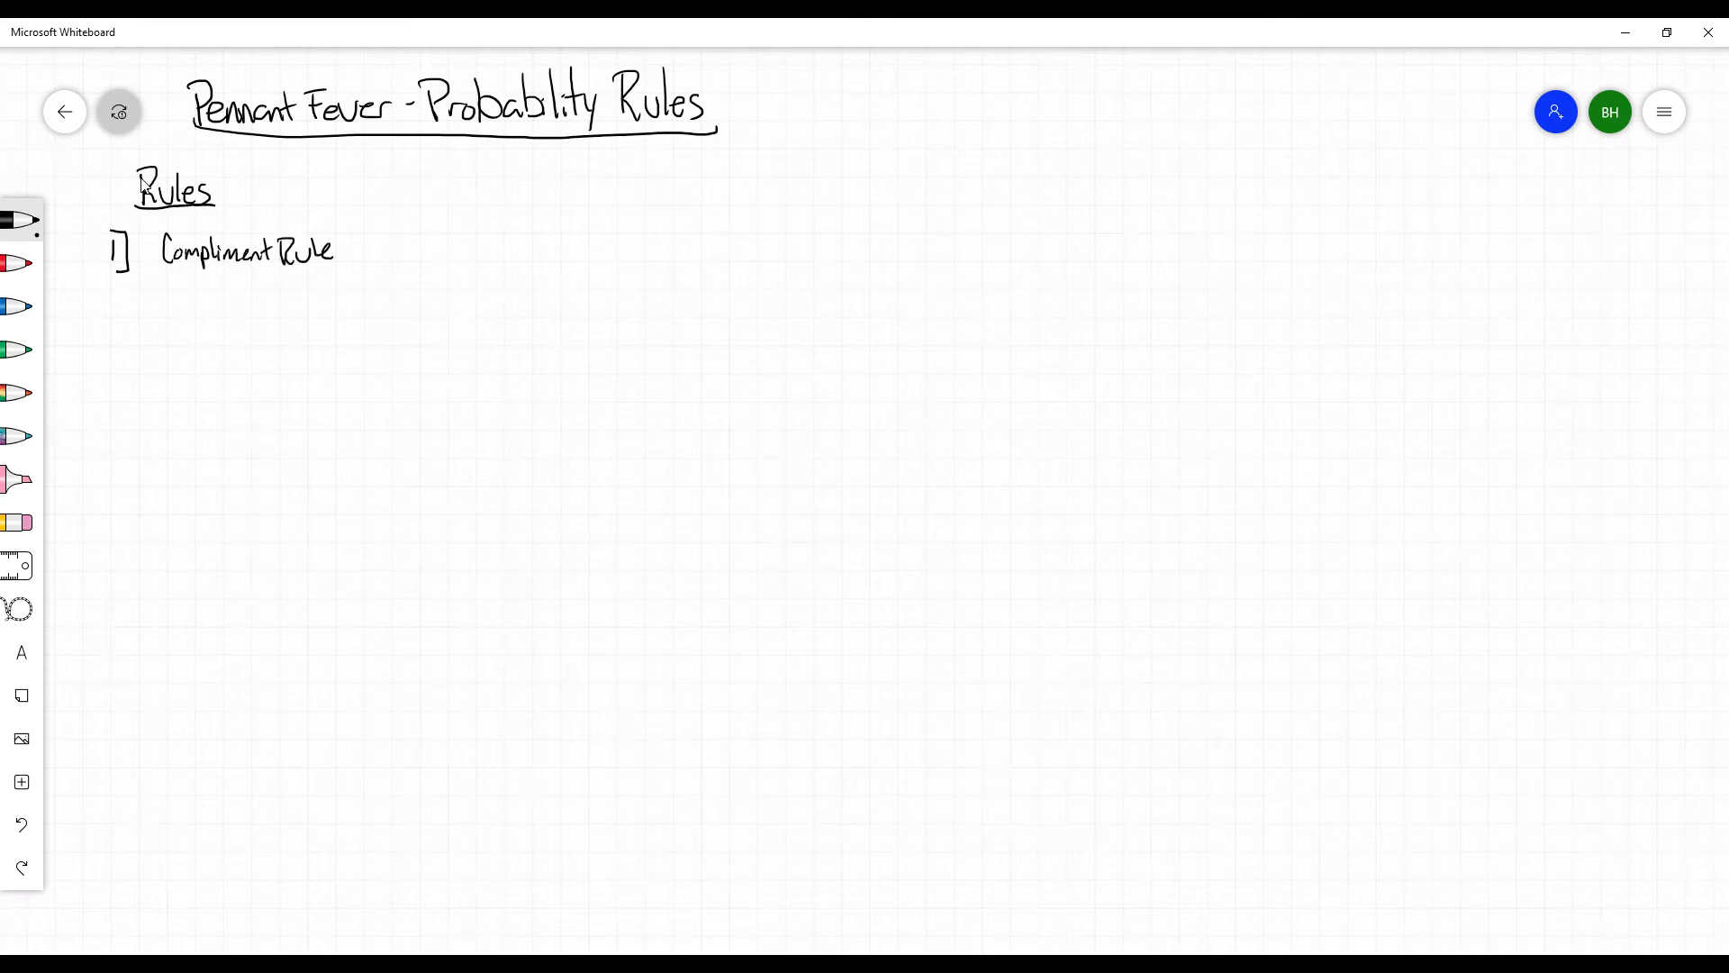
pyautogui.moveTo(159, 260); pyautogui.dragTo(342, 261)
# Step: In red ink, draw an arrow under Compliment Rule and write 'Finding the remaining probability'
pyautogui.click(18, 263)
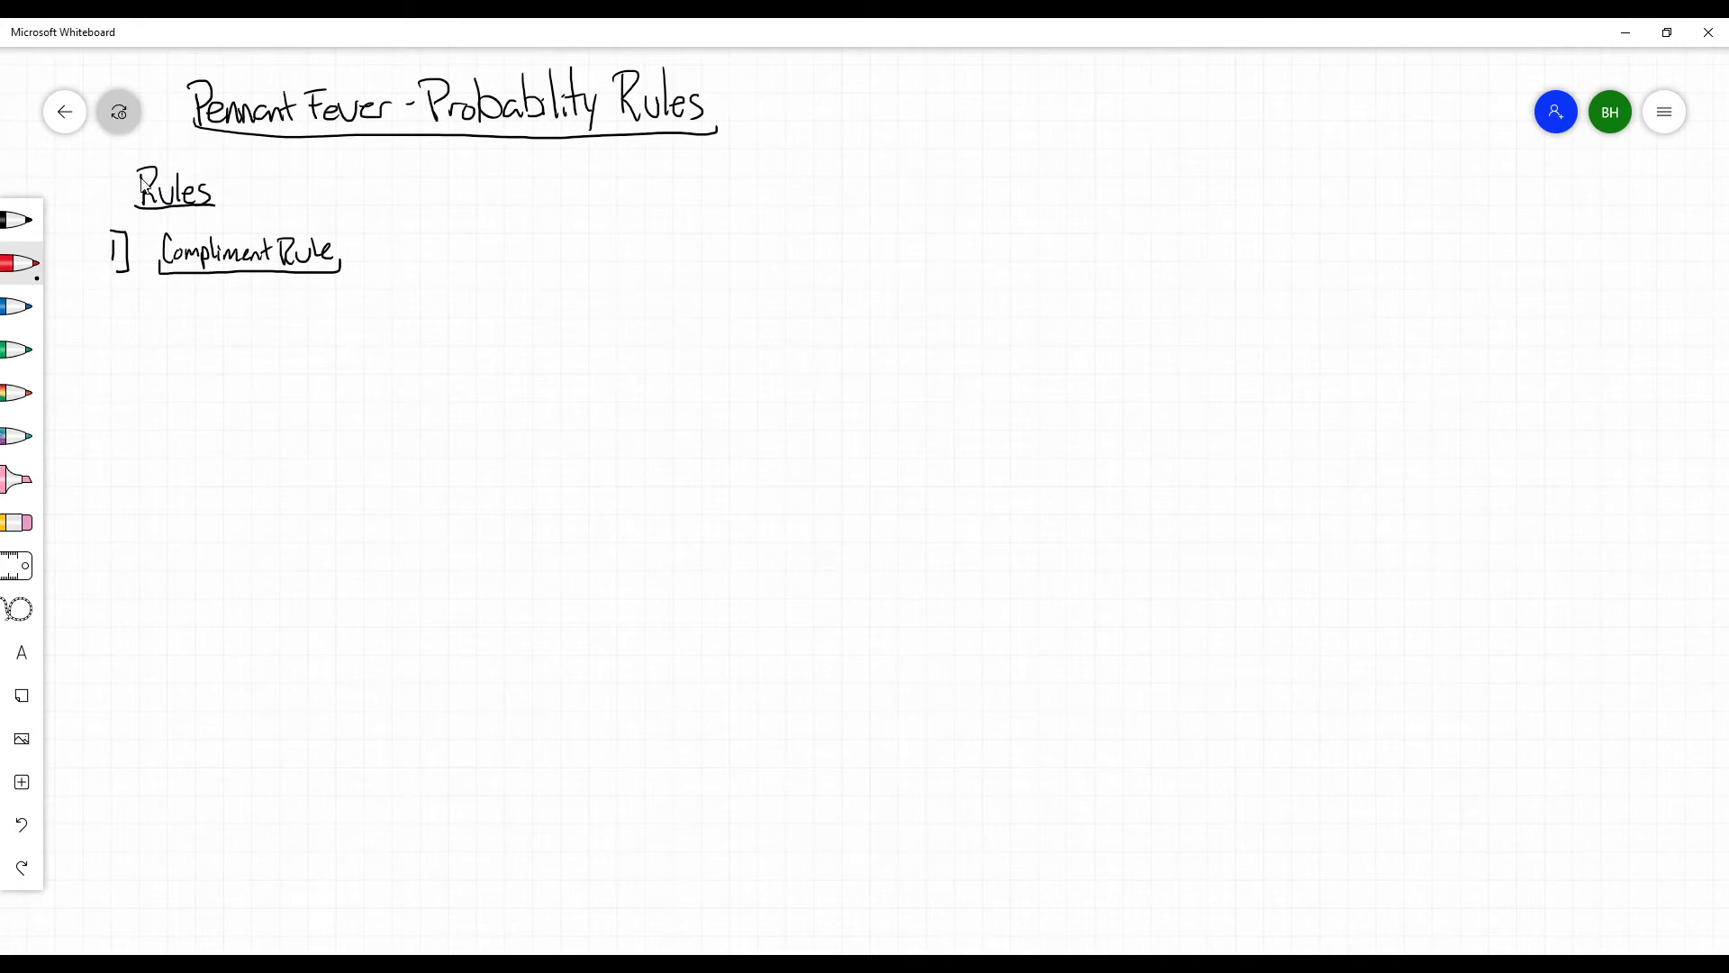
pyautogui.moveTo(244, 276); pyautogui.dragTo(258, 288)
pyautogui.moveTo(309, 312); pyautogui.dragTo(339, 312)
pyautogui.moveTo(344, 312)
pyautogui.mouseDown()
pyautogui.moveTo(355, 323)
pyautogui.moveTo(388, 296)
pyautogui.mouseUp()
pyautogui.moveTo(385, 287)
pyautogui.mouseDown()
pyautogui.moveTo(394, 308)
pyautogui.moveTo(476, 313)
pyautogui.mouseUp()
pyautogui.moveTo(477, 314)
pyautogui.mouseDown()
pyautogui.moveTo(486, 300)
pyautogui.moveTo(527, 325)
pyautogui.moveTo(617, 311)
pyautogui.moveTo(629, 290)
pyautogui.moveTo(650, 312)
pyautogui.mouseUp()
pyautogui.moveTo(652, 303); pyautogui.dragTo(655, 321)
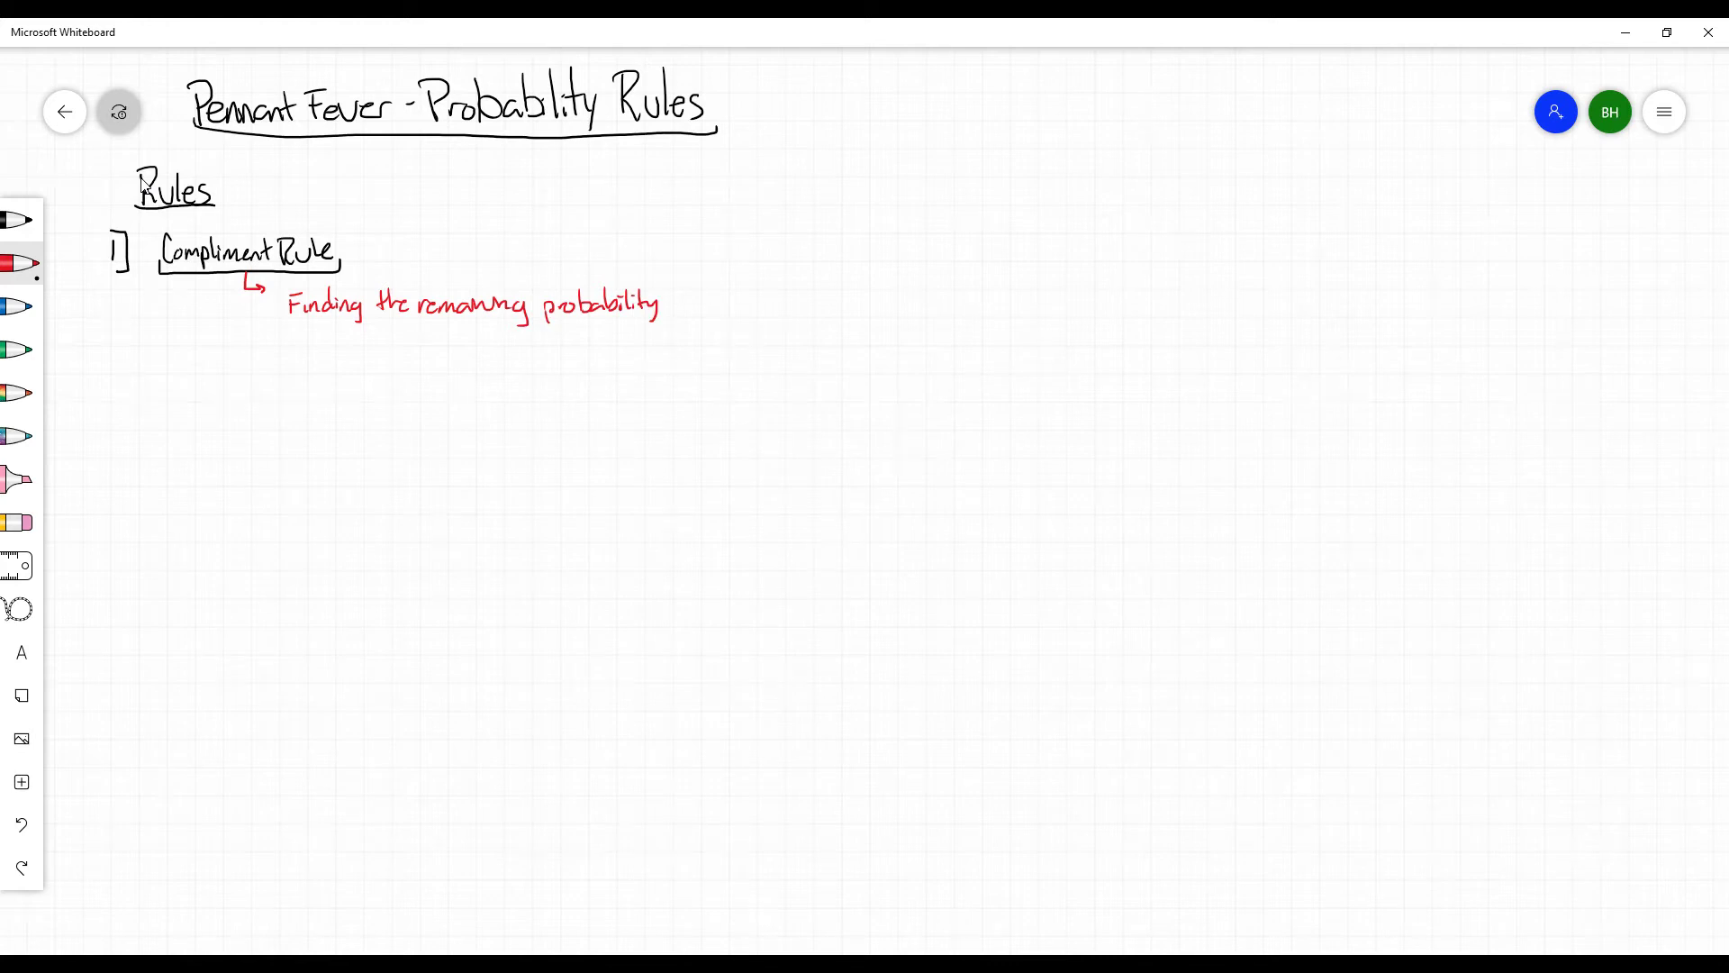
# Step: Add '(out of 100%) given a probability' and begin the line about the 'not' event
pyautogui.moveTo(345, 317)
pyautogui.mouseDown()
pyautogui.moveTo(338, 352)
pyautogui.moveTo(350, 335)
pyautogui.mouseUp()
pyautogui.moveTo(355, 332); pyautogui.dragTo(387, 334)
pyautogui.moveTo(400, 317)
pyautogui.mouseDown()
pyautogui.moveTo(396, 338)
pyautogui.moveTo(412, 331)
pyautogui.mouseUp()
pyautogui.moveTo(418, 326)
pyautogui.mouseDown()
pyautogui.moveTo(420, 342)
pyautogui.moveTo(444, 329)
pyautogui.mouseUp()
pyautogui.moveTo(464, 322)
pyautogui.mouseDown()
pyautogui.moveTo(455, 344)
pyautogui.moveTo(457, 328)
pyautogui.mouseUp()
pyautogui.moveTo(469, 341); pyautogui.dragTo(525, 346)
pyautogui.moveTo(534, 333); pyautogui.dragTo(554, 344)
pyautogui.moveTo(555, 335); pyautogui.dragTo(625, 343)
pyautogui.moveTo(623, 346); pyautogui.dragTo(641, 342)
pyautogui.moveTo(645, 324); pyautogui.dragTo(688, 342)
pyautogui.moveTo(693, 319); pyautogui.dragTo(713, 343)
pyautogui.moveTo(716, 331); pyautogui.dragTo(724, 356)
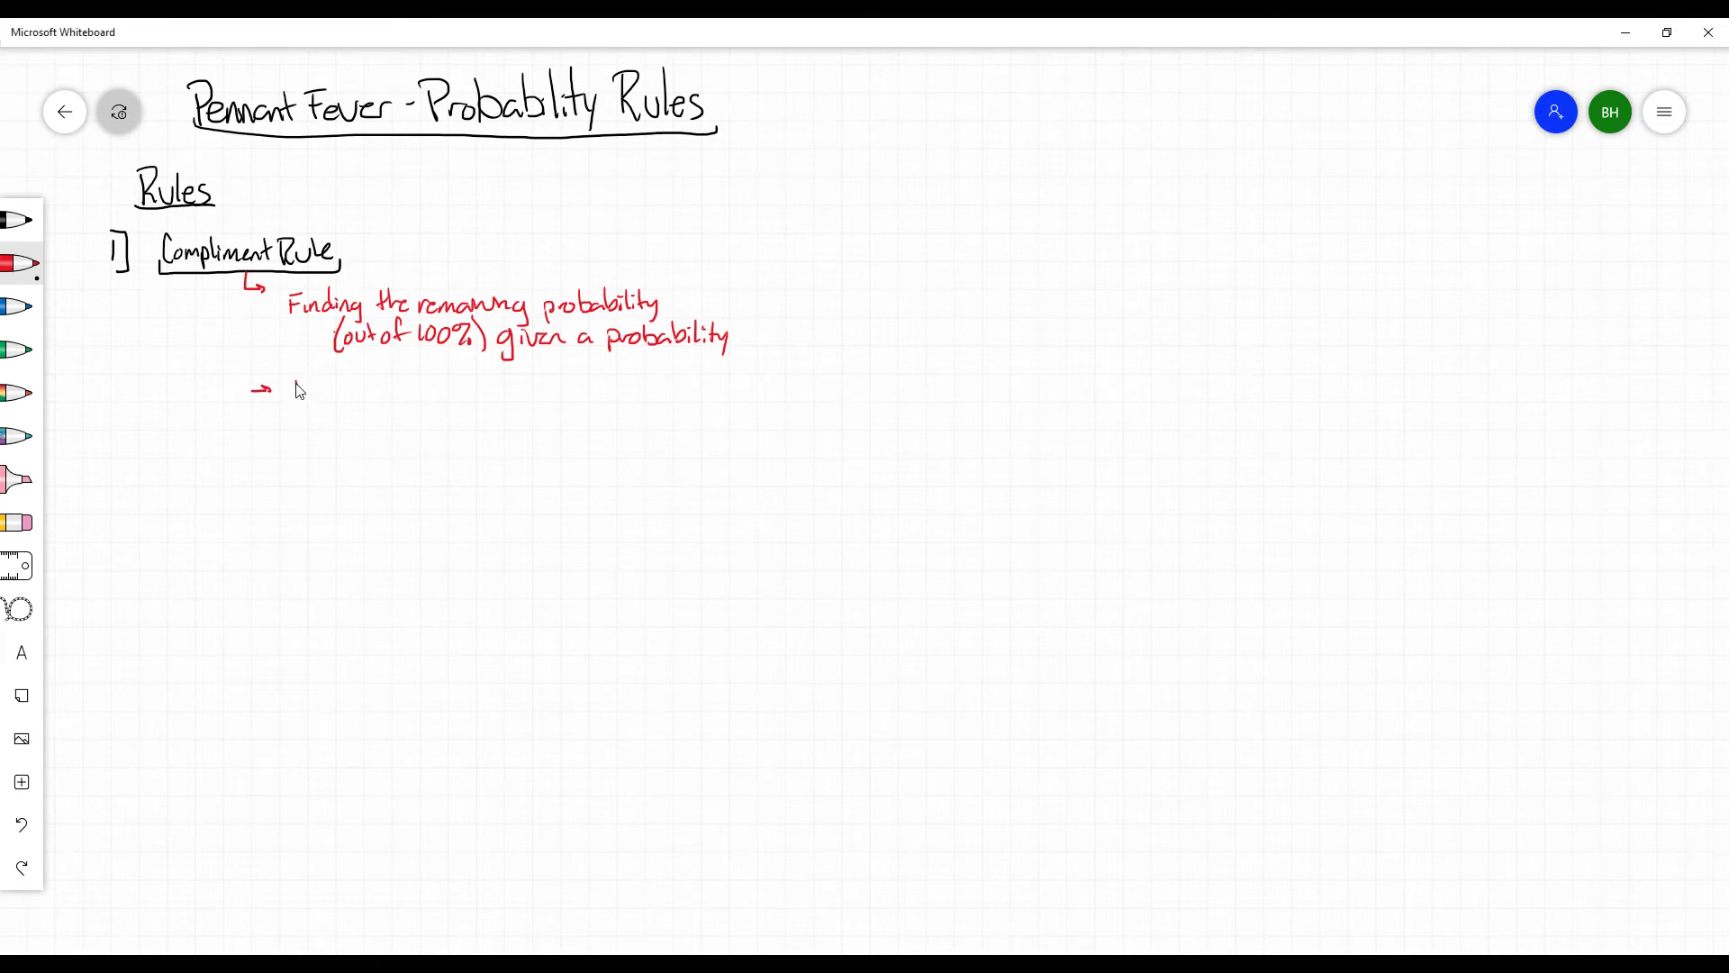
pyautogui.moveTo(288, 382)
pyautogui.mouseDown()
pyautogui.moveTo(387, 407)
pyautogui.moveTo(400, 375)
pyautogui.moveTo(421, 395)
pyautogui.moveTo(643, 384)
pyautogui.moveTo(673, 414)
pyautogui.moveTo(711, 372)
pyautogui.moveTo(759, 402)
pyautogui.moveTo(851, 376)
pyautogui.mouseUp()
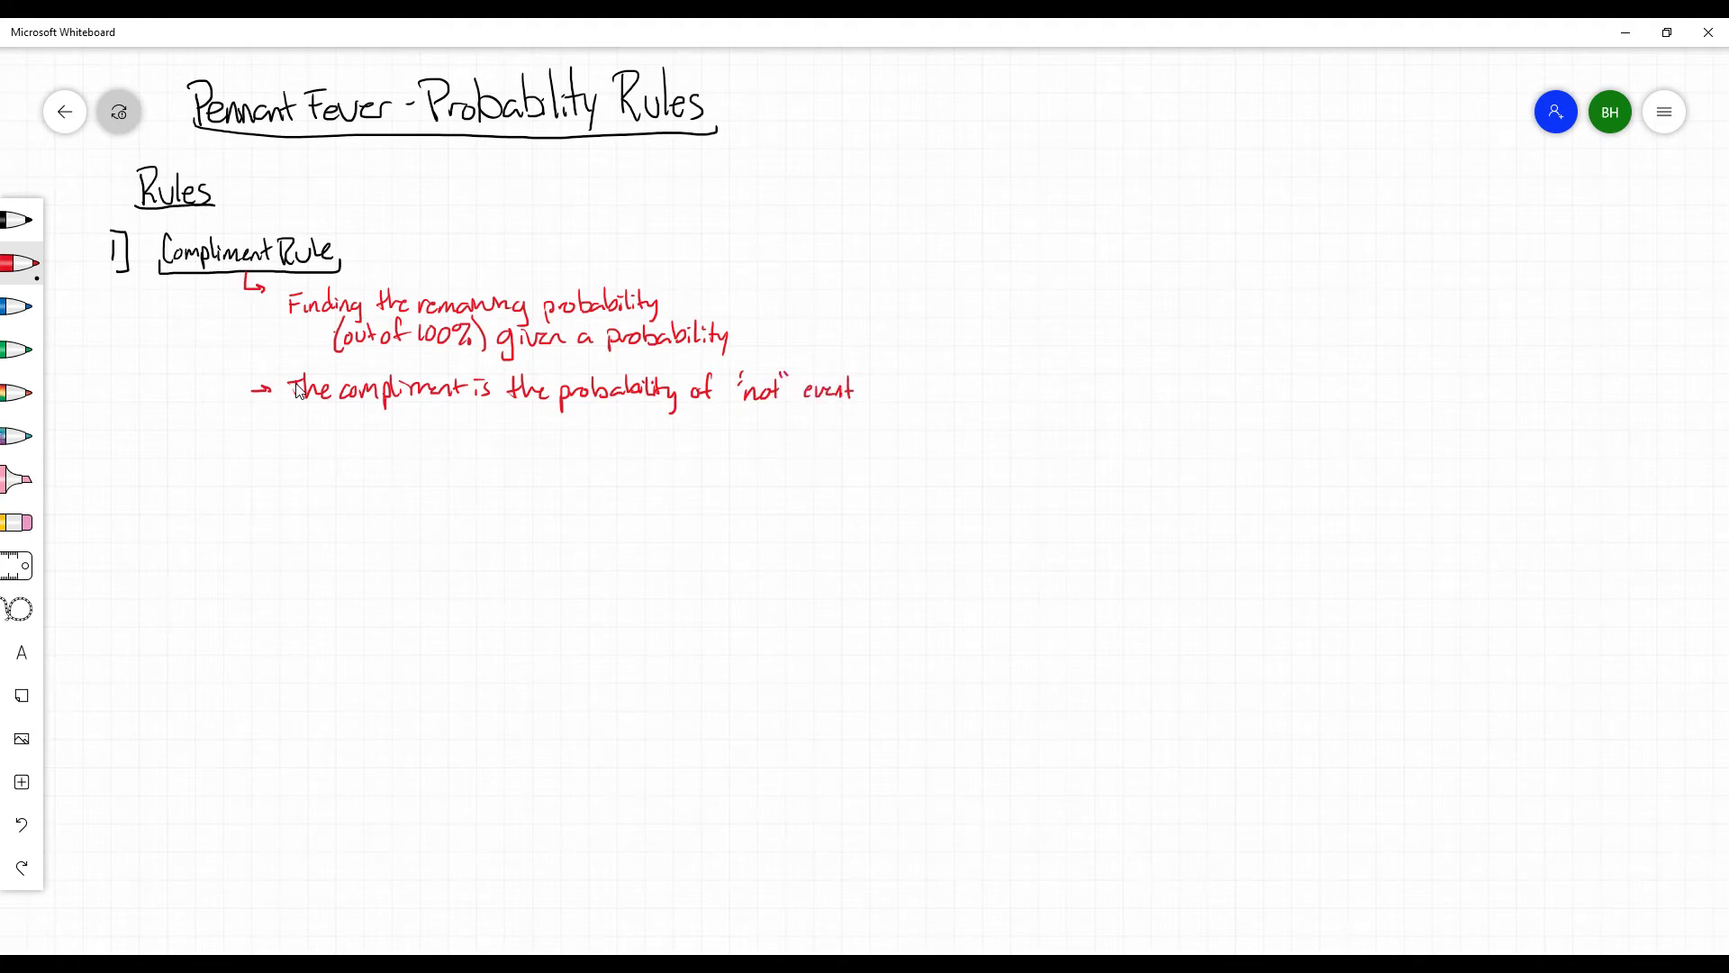
# Step: In blue ink, write 'ex/ P(A) = 0.7', undoing and rewriting the badly drawn 7
pyautogui.click(18, 306)
pyautogui.moveTo(166, 439); pyautogui.dragTo(174, 446)
pyautogui.moveTo(180, 434); pyautogui.dragTo(191, 447)
pyautogui.moveTo(191, 433)
pyautogui.mouseDown()
pyautogui.moveTo(199, 460)
pyautogui.moveTo(259, 465)
pyautogui.mouseUp()
pyautogui.moveTo(258, 443); pyautogui.dragTo(315, 459)
pyautogui.moveTo(332, 441)
pyautogui.mouseDown()
pyautogui.moveTo(364, 455)
pyautogui.moveTo(371, 430)
pyautogui.moveTo(404, 457)
pyautogui.mouseUp()
pyautogui.click(386, 452)
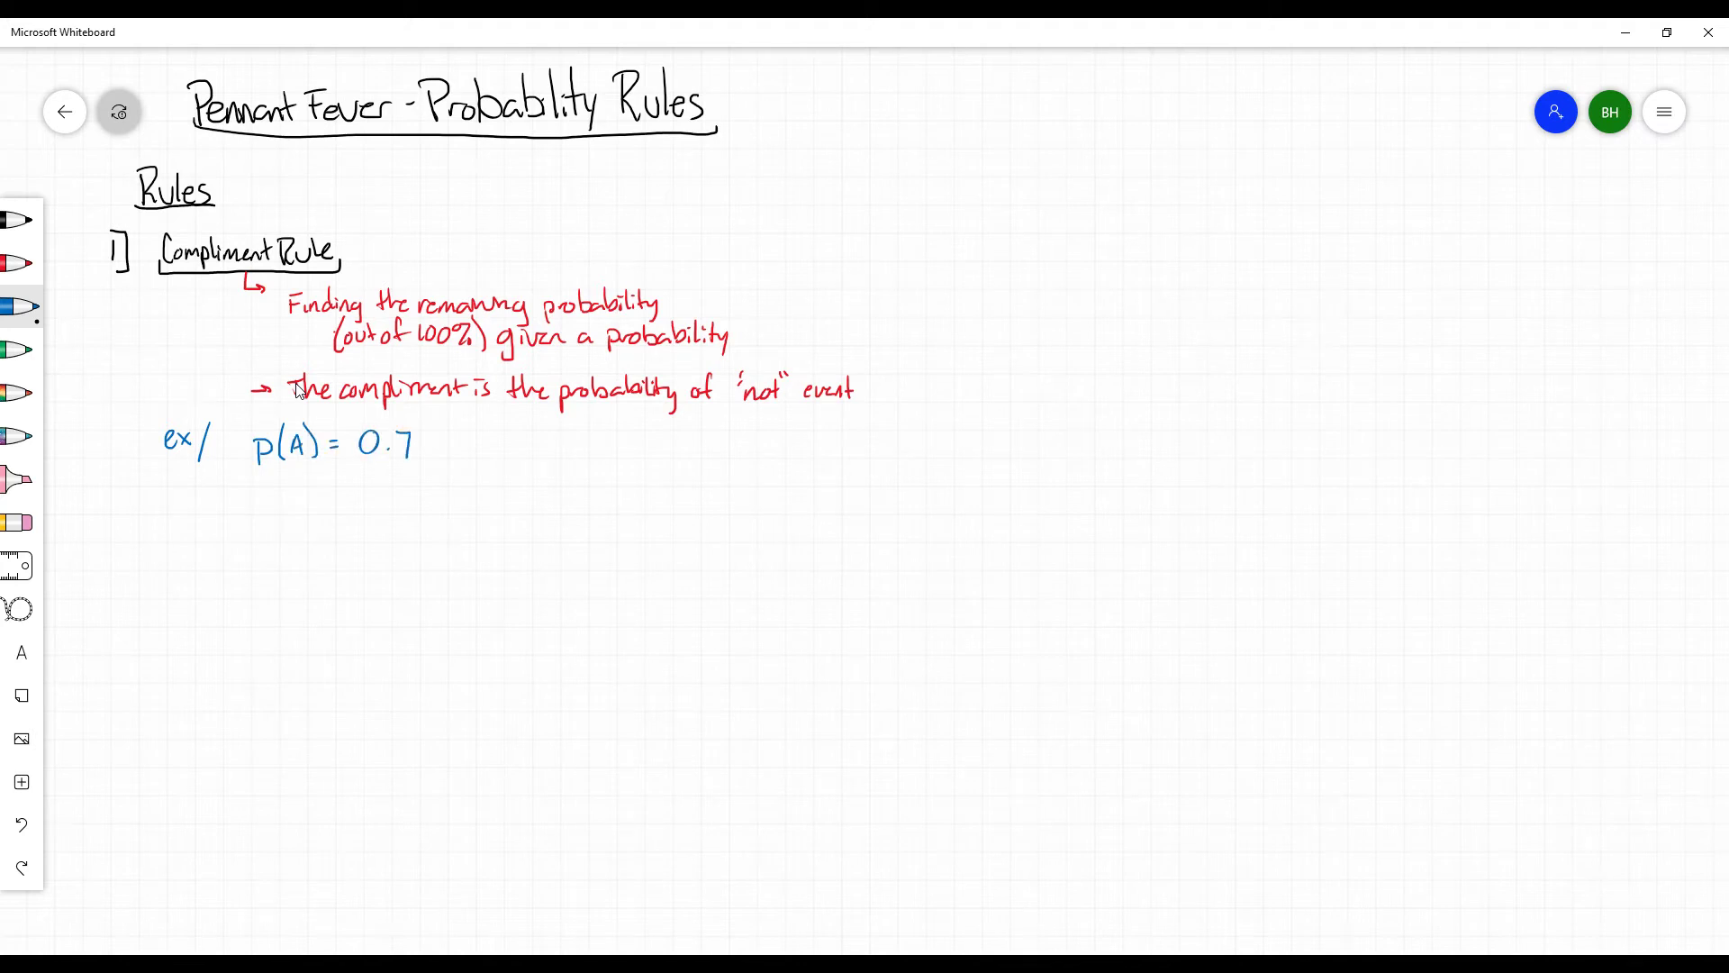
pyautogui.click(21, 824)
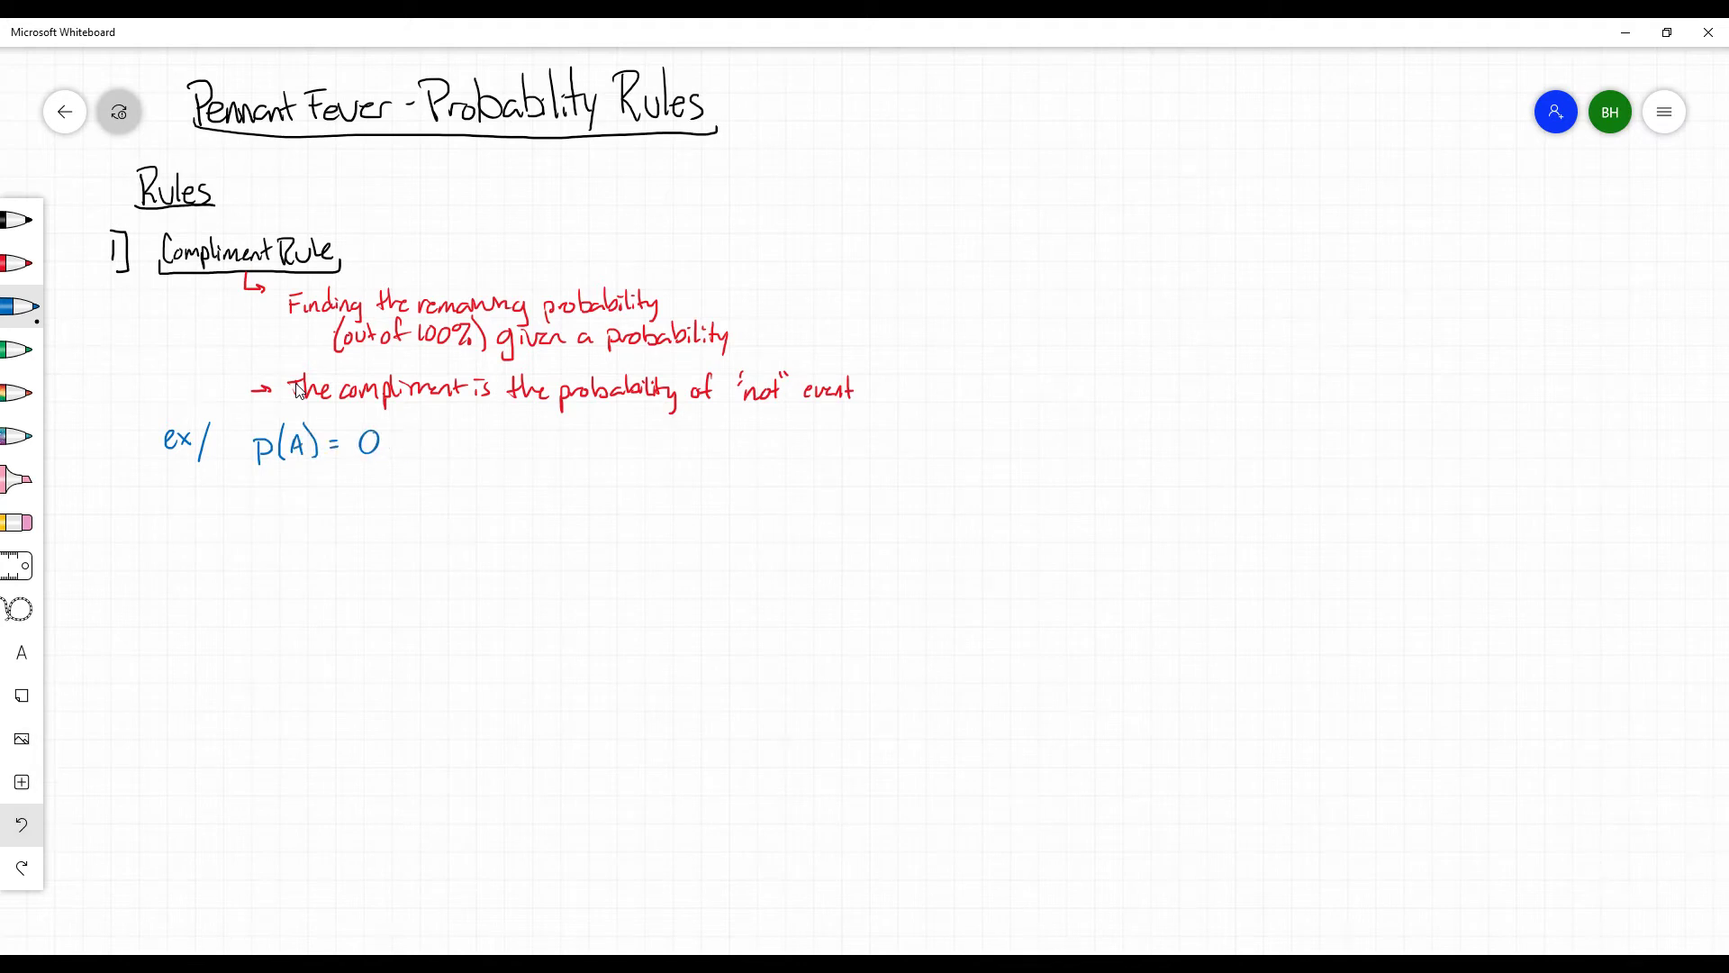
pyautogui.click(22, 824)
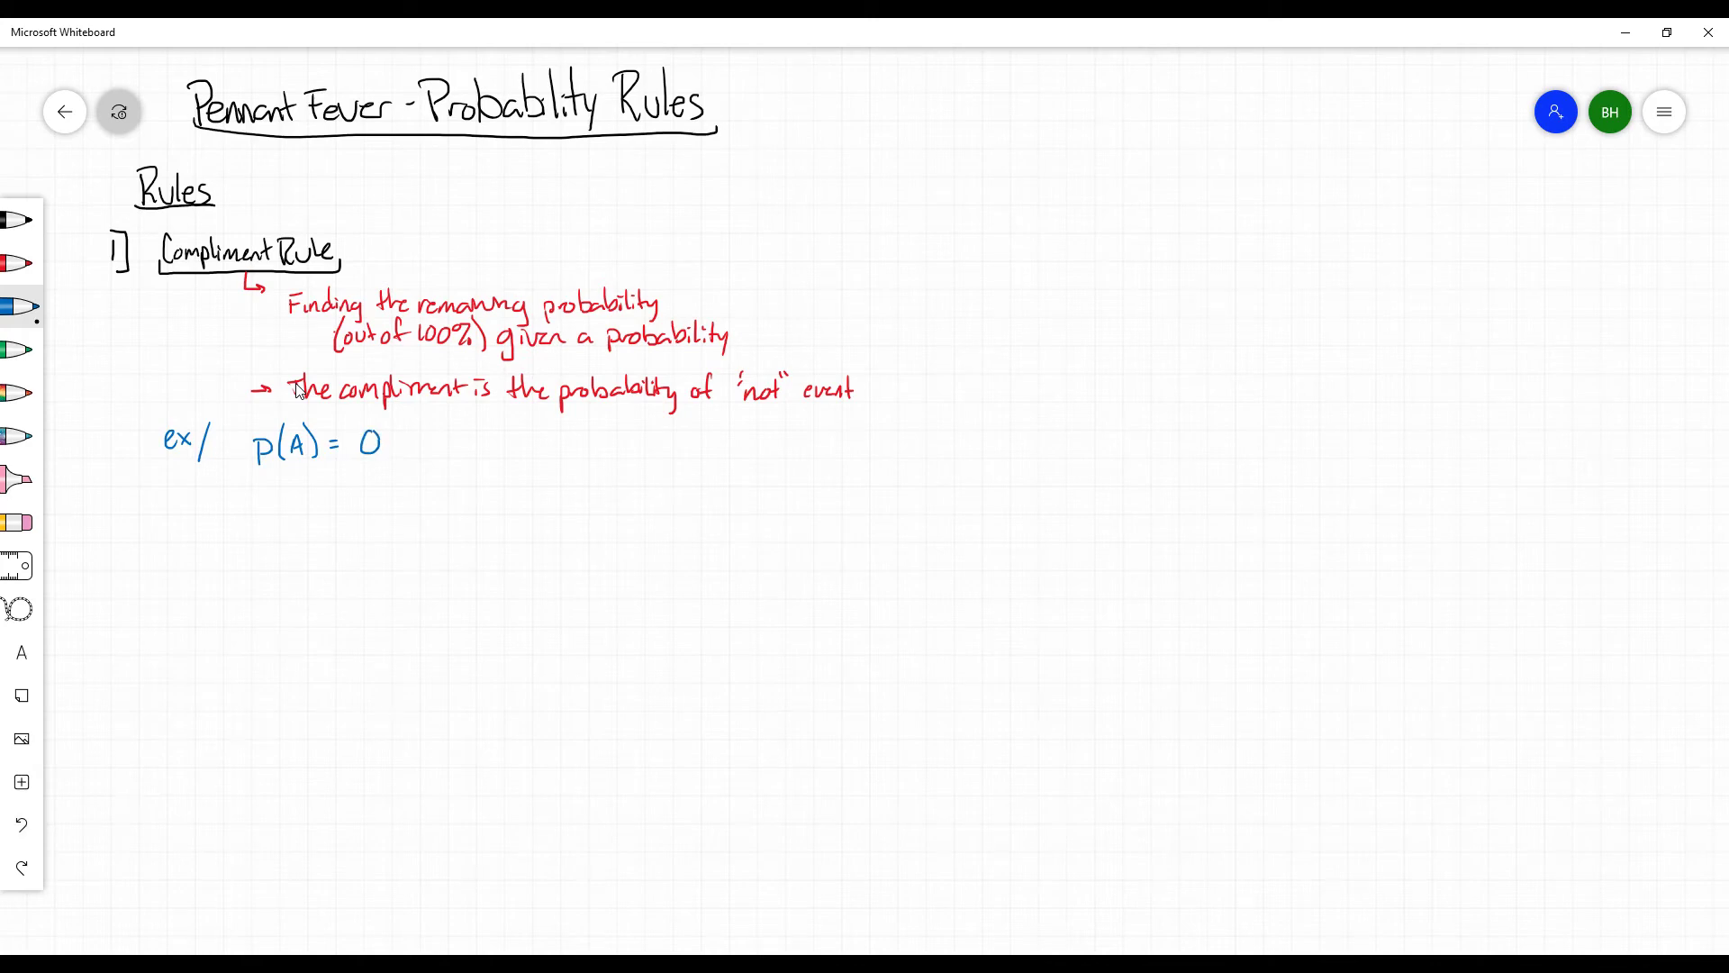
pyautogui.moveTo(396, 430); pyautogui.dragTo(410, 456)
# Step: Write 'P(Aᶜ) = 0.3 → P(Aᶜ) = 1 − P(A)' on the line below
pyautogui.moveTo(256, 494); pyautogui.dragTo(258, 516)
pyautogui.moveTo(253, 495); pyautogui.dragTo(316, 517)
pyautogui.moveTo(374, 493); pyautogui.dragTo(404, 510)
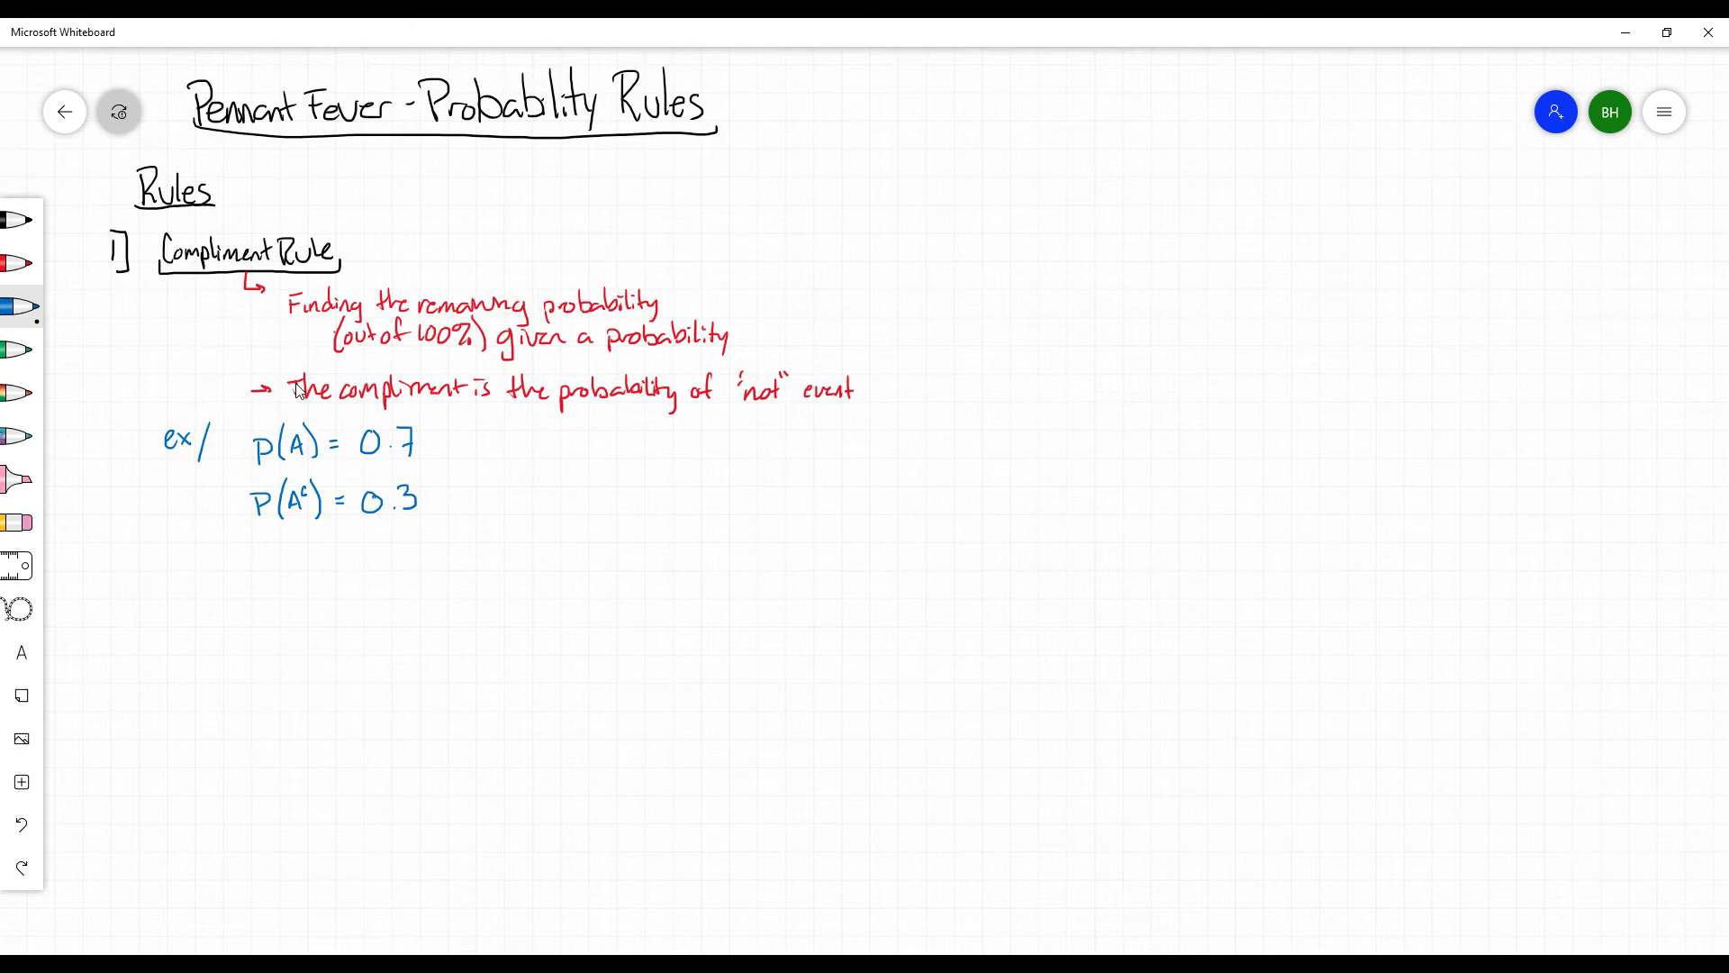
pyautogui.moveTo(450, 497)
pyautogui.mouseDown()
pyautogui.moveTo(533, 519)
pyautogui.moveTo(546, 490)
pyautogui.moveTo(554, 513)
pyautogui.moveTo(627, 502)
pyautogui.mouseUp()
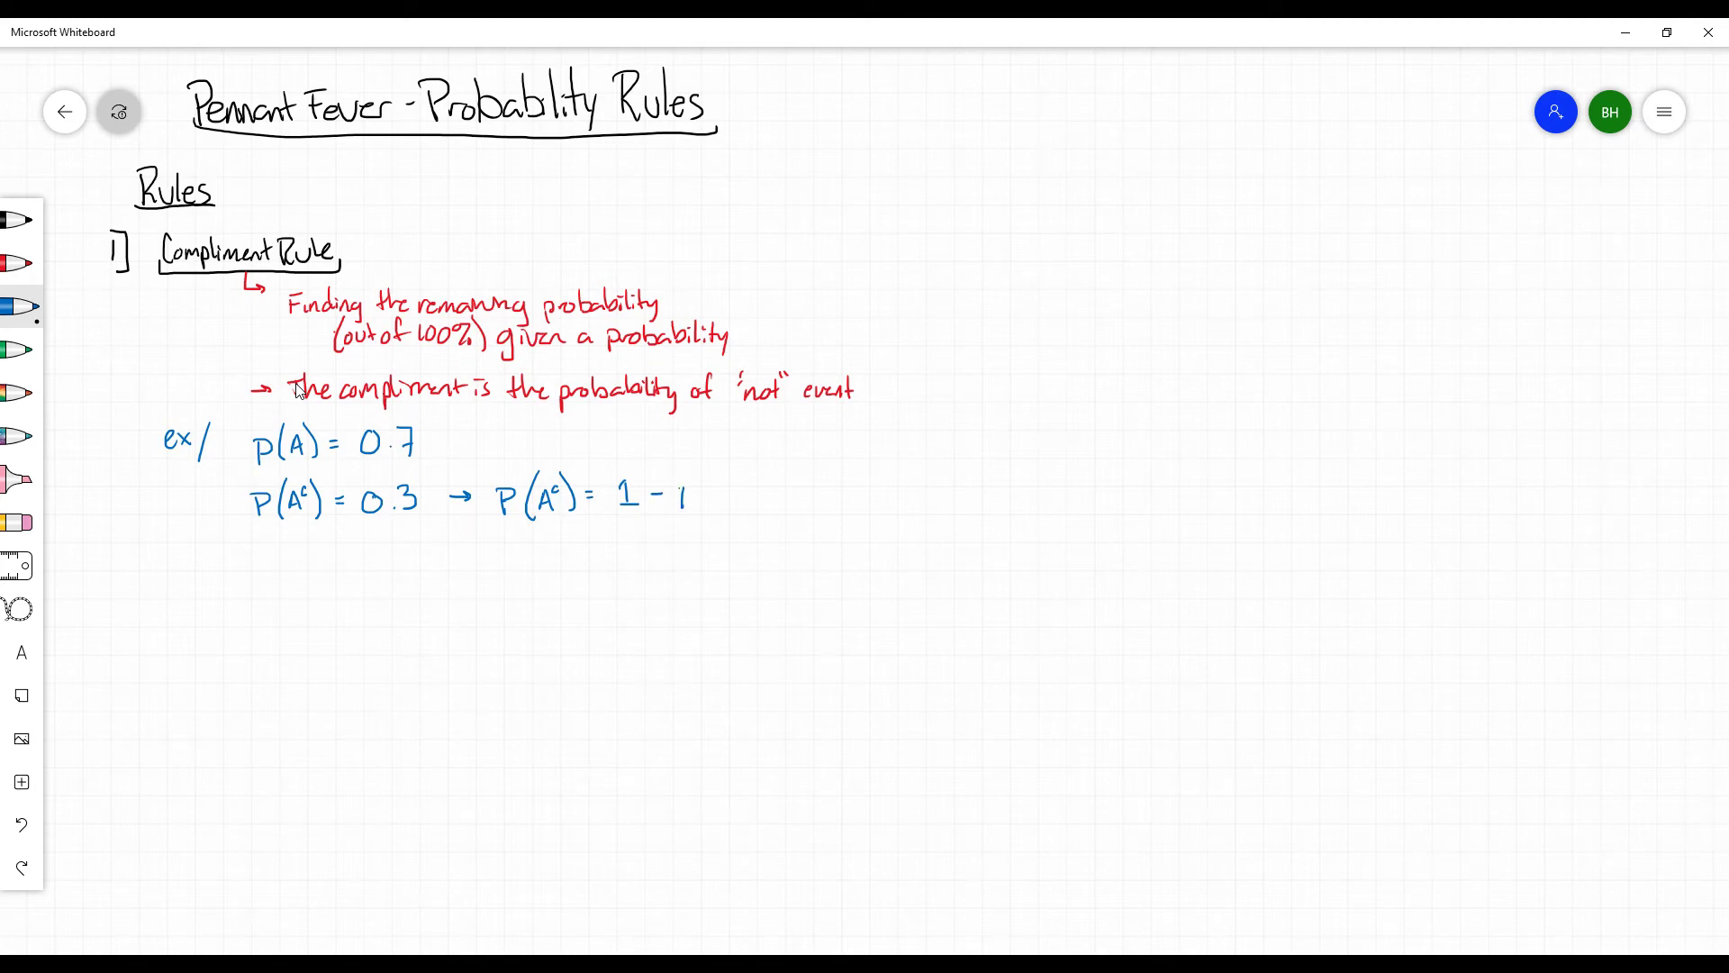
pyautogui.moveTo(682, 484)
pyautogui.mouseDown()
pyautogui.moveTo(684, 501)
pyautogui.moveTo(733, 508)
pyautogui.mouseUp()
pyautogui.click(18, 263)
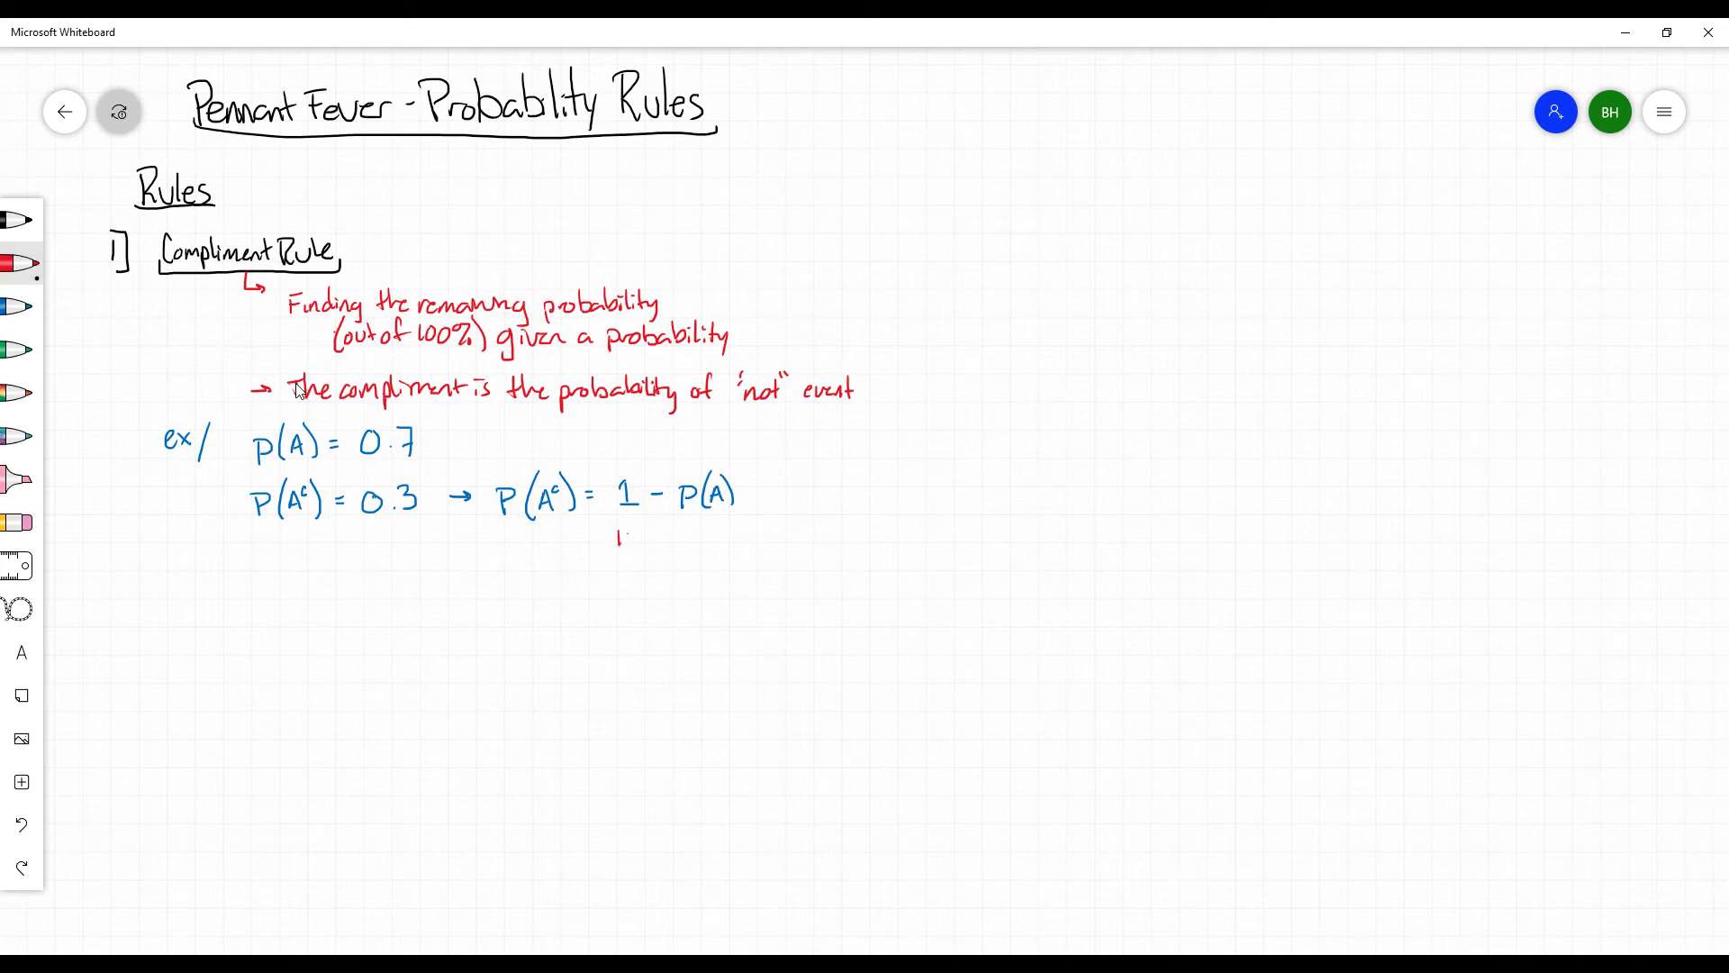
# Step: Write a red '1.00' beneath the 1 of 1 − P(A), replacing a mistaken '100', with a short mark under it
pyautogui.moveTo(627, 533); pyautogui.dragTo(627, 535)
pyautogui.moveTo(637, 534); pyautogui.dragTo(634, 541)
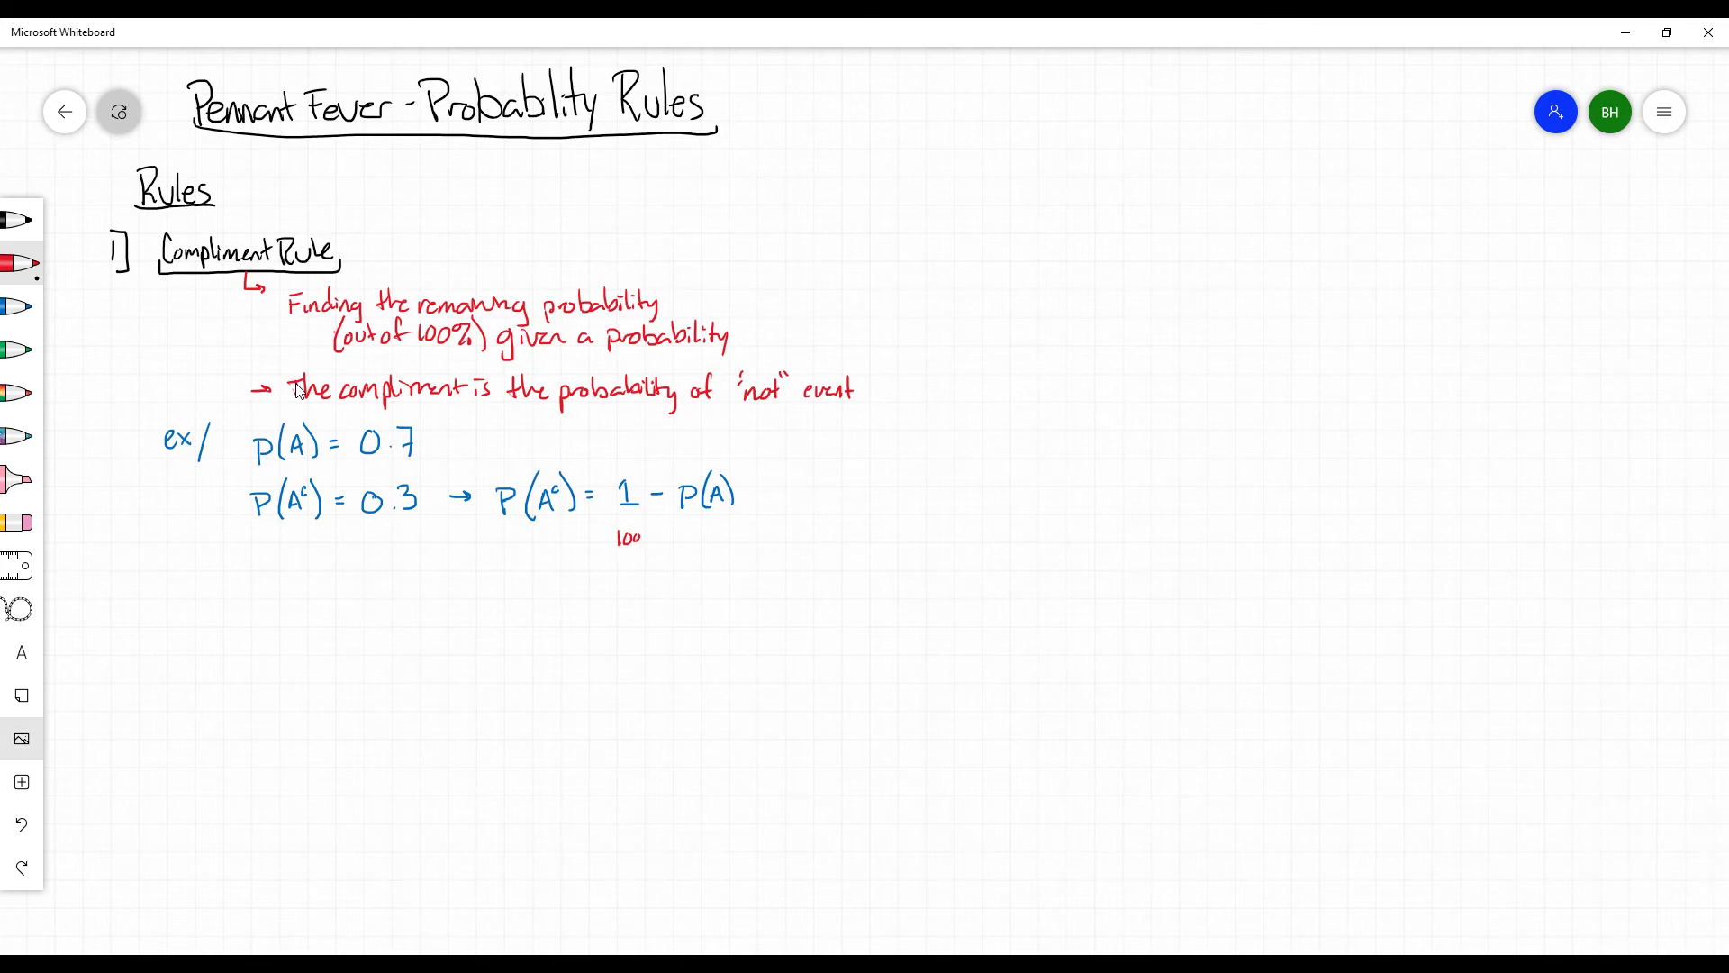
pyautogui.click(22, 824)
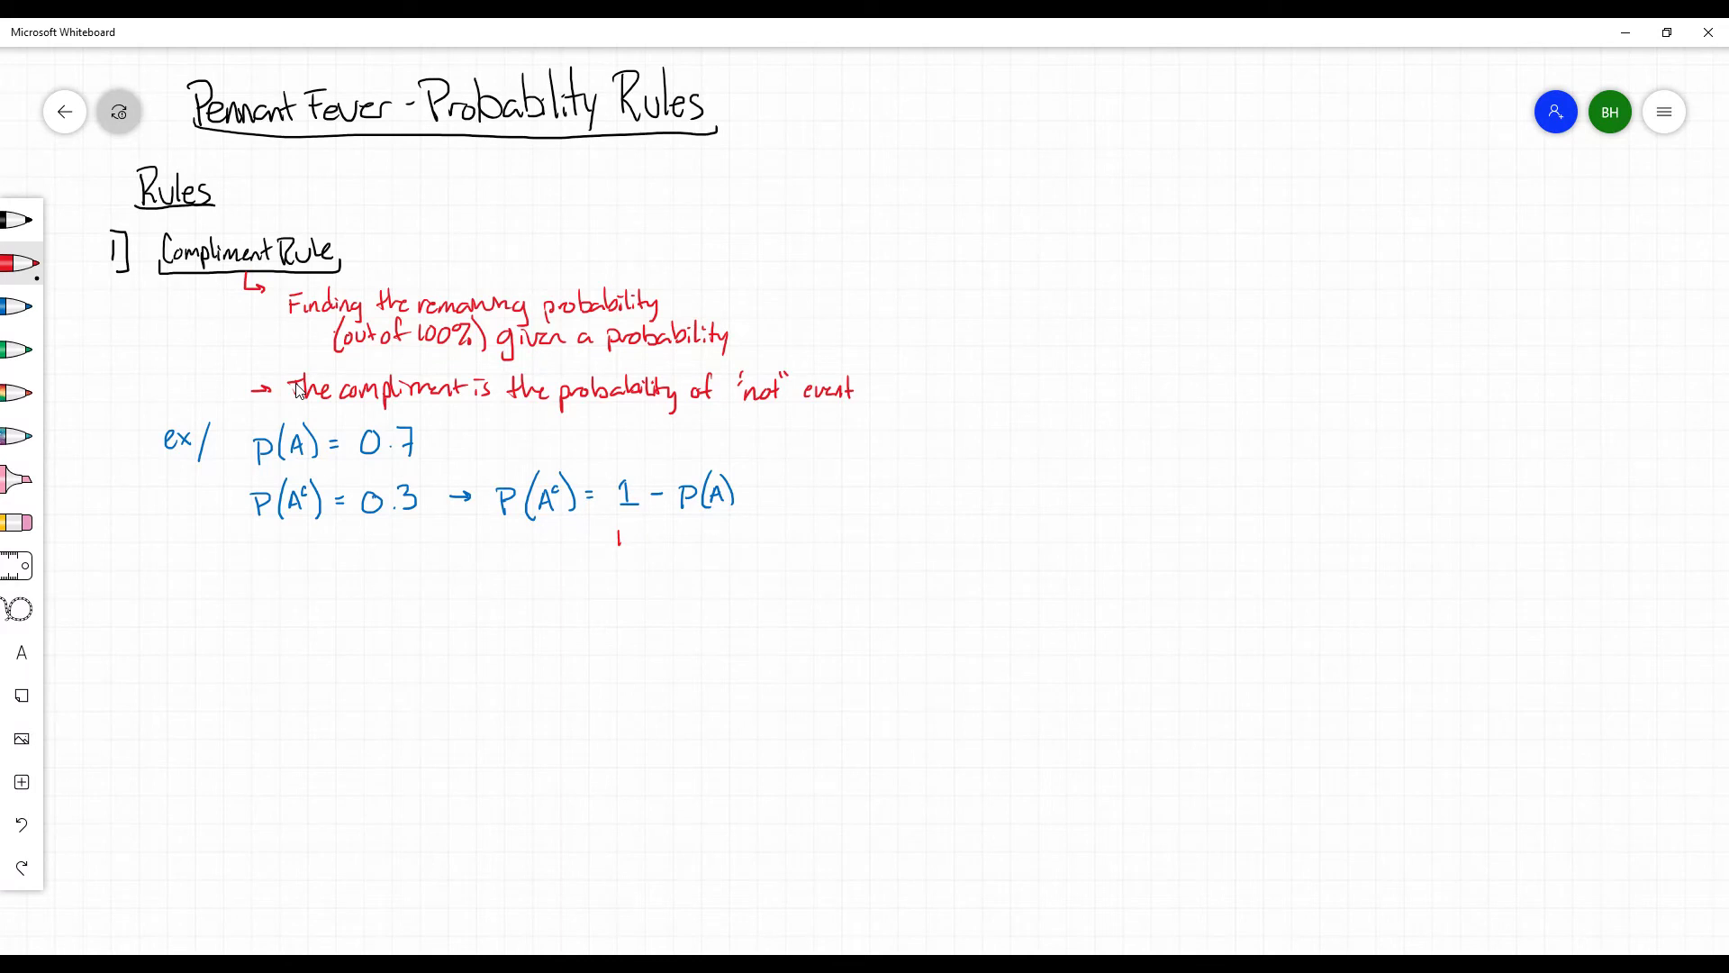
pyautogui.moveTo(637, 533); pyautogui.dragTo(650, 534)
pyautogui.moveTo(622, 565); pyautogui.dragTo(641, 564)
pyautogui.click(18, 306)
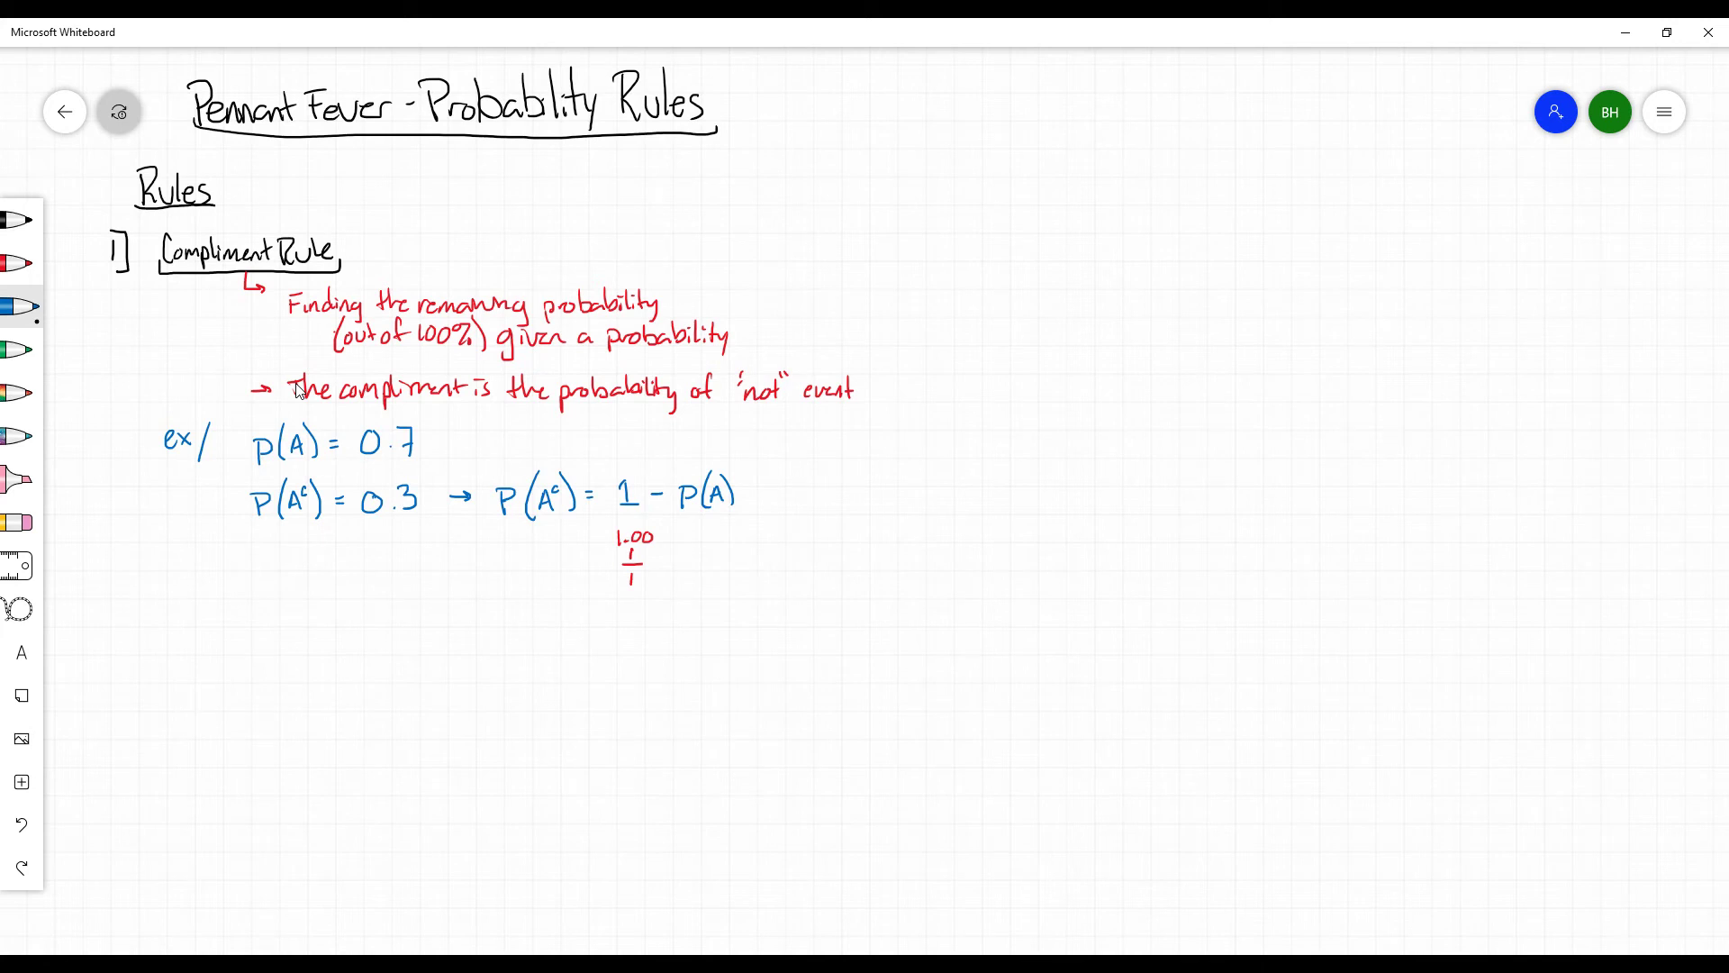
# Step: Write '2] Product Rule' in black and underline it, then start a red arrow note beneath it
pyautogui.click(18, 219)
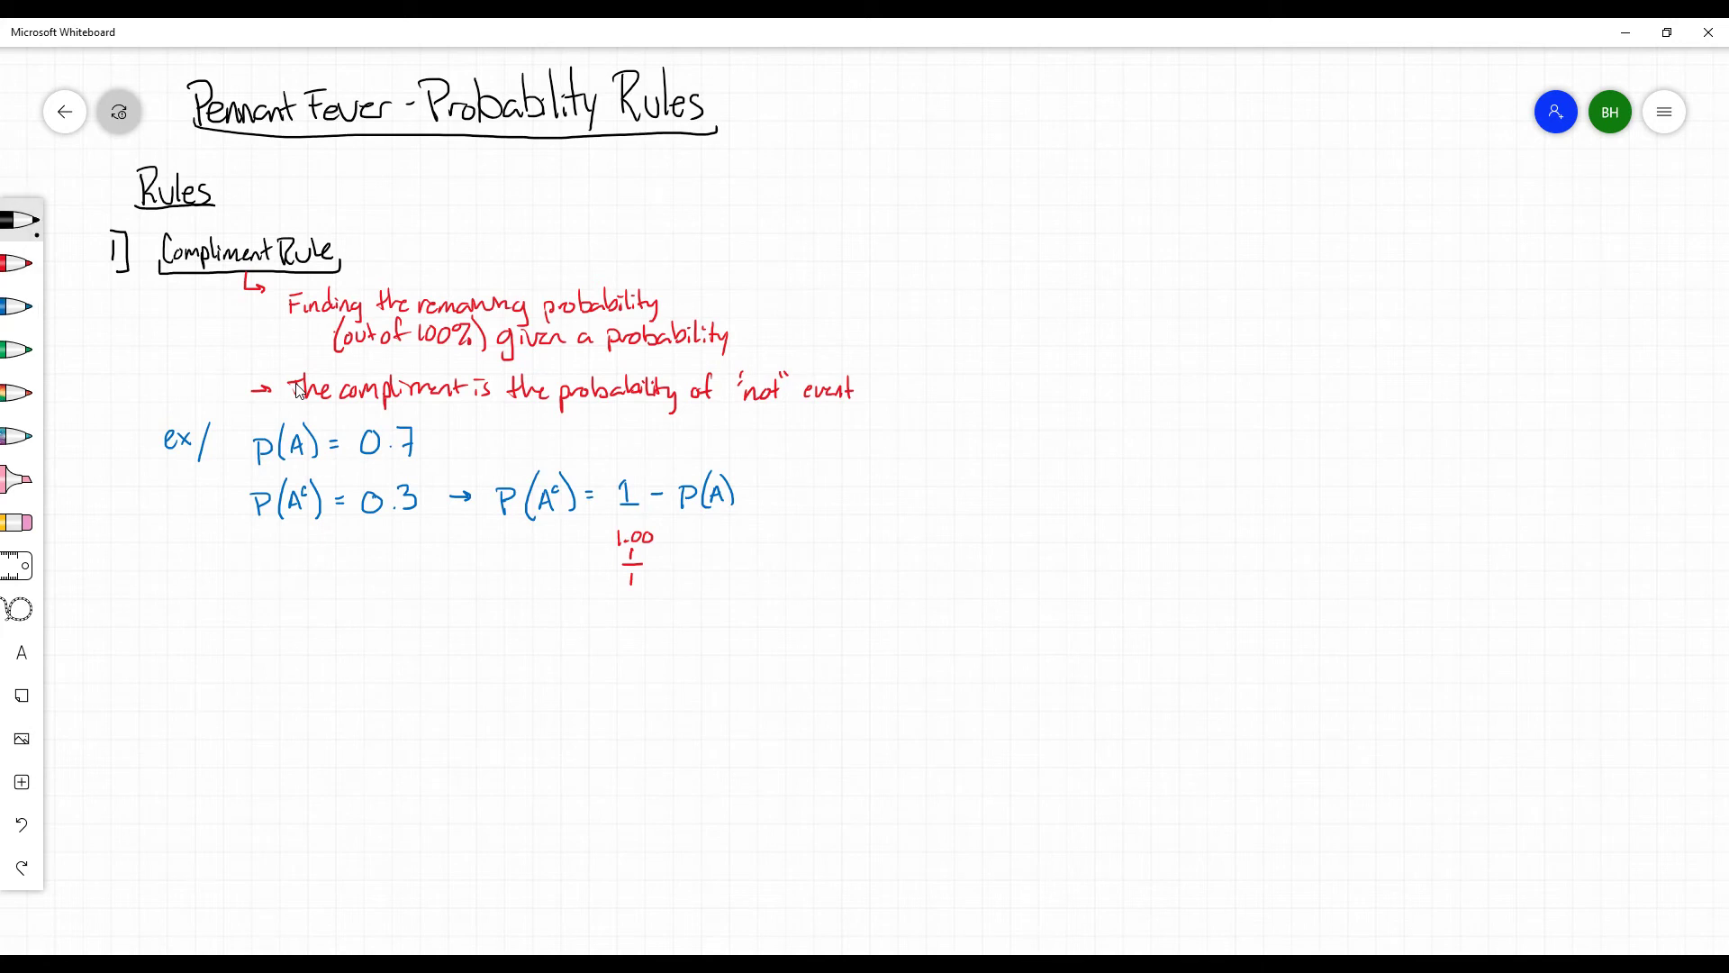
pyautogui.moveTo(162, 636)
pyautogui.mouseDown()
pyautogui.moveTo(209, 645)
pyautogui.moveTo(211, 625)
pyautogui.moveTo(205, 641)
pyautogui.moveTo(242, 641)
pyautogui.mouseUp()
pyautogui.moveTo(256, 641); pyautogui.dragTo(278, 648)
pyautogui.moveTo(287, 636); pyautogui.dragTo(297, 646)
pyautogui.moveTo(286, 633); pyautogui.dragTo(319, 651)
pyautogui.moveTo(311, 628)
pyautogui.mouseDown()
pyautogui.moveTo(335, 626)
pyautogui.moveTo(328, 654)
pyautogui.mouseUp()
pyautogui.moveTo(331, 639); pyautogui.dragTo(349, 652)
pyautogui.moveTo(353, 627); pyautogui.dragTo(368, 652)
pyautogui.moveTo(205, 660); pyautogui.dragTo(379, 654)
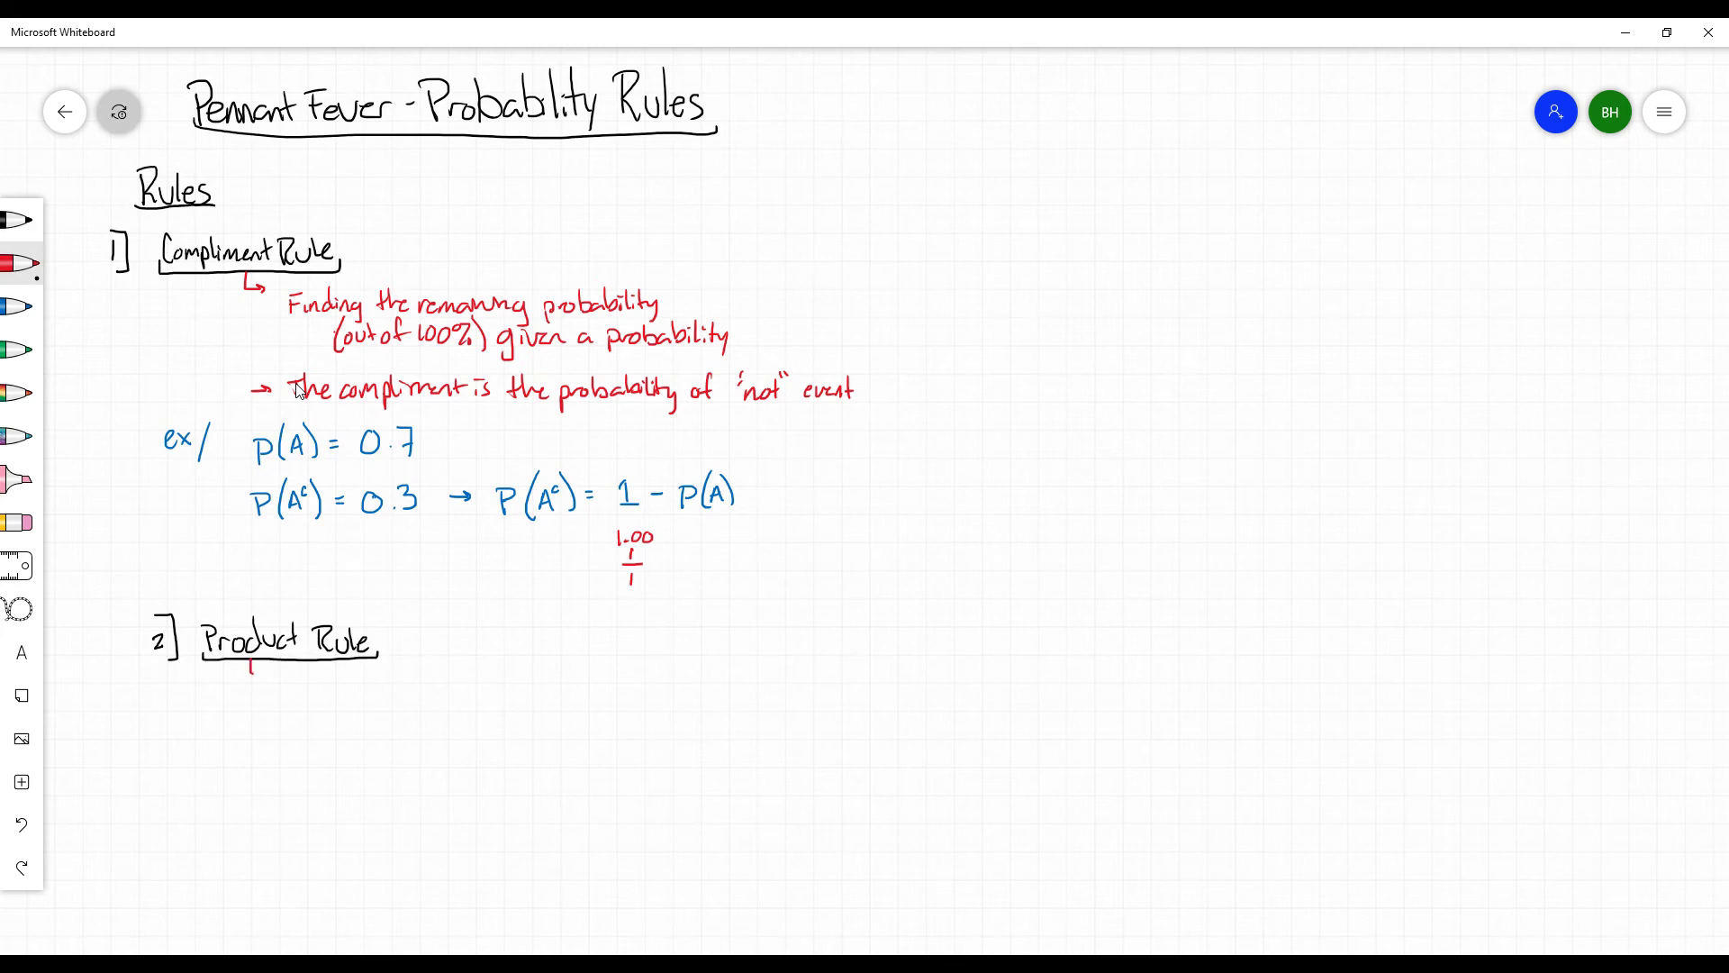
pyautogui.moveTo(251, 673); pyautogui.dragTo(434, 680)
pyautogui.moveTo(446, 670); pyautogui.dragTo(452, 677)
# Step: Finish 'multiplication of probabilities' and write 'Events that will occur together' below it
pyautogui.moveTo(449, 671); pyautogui.dragTo(544, 677)
pyautogui.moveTo(552, 668)
pyautogui.mouseDown()
pyautogui.moveTo(595, 681)
pyautogui.moveTo(607, 667)
pyautogui.mouseUp()
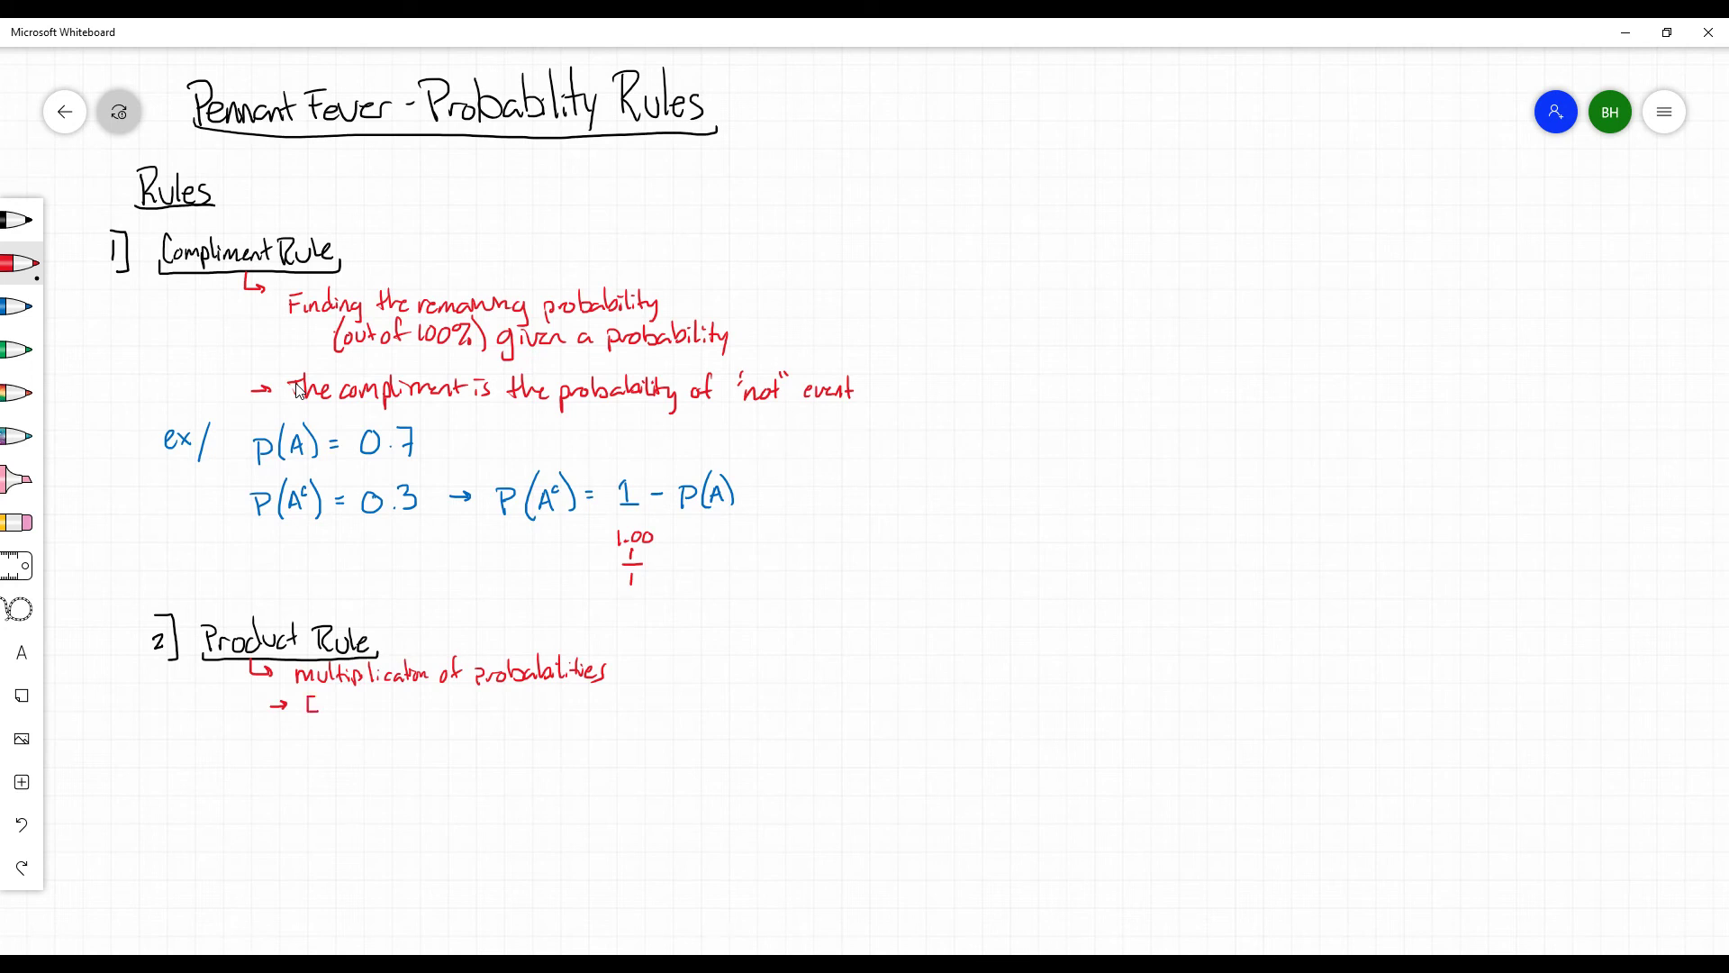
pyautogui.moveTo(322, 701); pyautogui.dragTo(354, 711)
pyautogui.moveTo(359, 697); pyautogui.dragTo(390, 707)
pyautogui.moveTo(383, 696); pyautogui.dragTo(429, 708)
pyautogui.moveTo(433, 689)
pyautogui.mouseDown()
pyautogui.moveTo(435, 708)
pyautogui.moveTo(495, 711)
pyautogui.mouseUp()
pyautogui.moveTo(503, 691)
pyautogui.mouseDown()
pyautogui.moveTo(501, 711)
pyautogui.moveTo(533, 710)
pyautogui.mouseUp()
pyautogui.moveTo(545, 700); pyautogui.dragTo(556, 710)
pyautogui.moveTo(558, 710); pyautogui.dragTo(586, 710)
pyautogui.moveTo(581, 697); pyautogui.dragTo(592, 697)
pyautogui.moveTo(600, 700); pyautogui.dragTo(611, 723)
pyautogui.moveTo(618, 708); pyautogui.dragTo(631, 710)
pyautogui.moveTo(627, 697); pyautogui.dragTo(647, 707)
pyautogui.moveTo(649, 703); pyautogui.dragTo(674, 699)
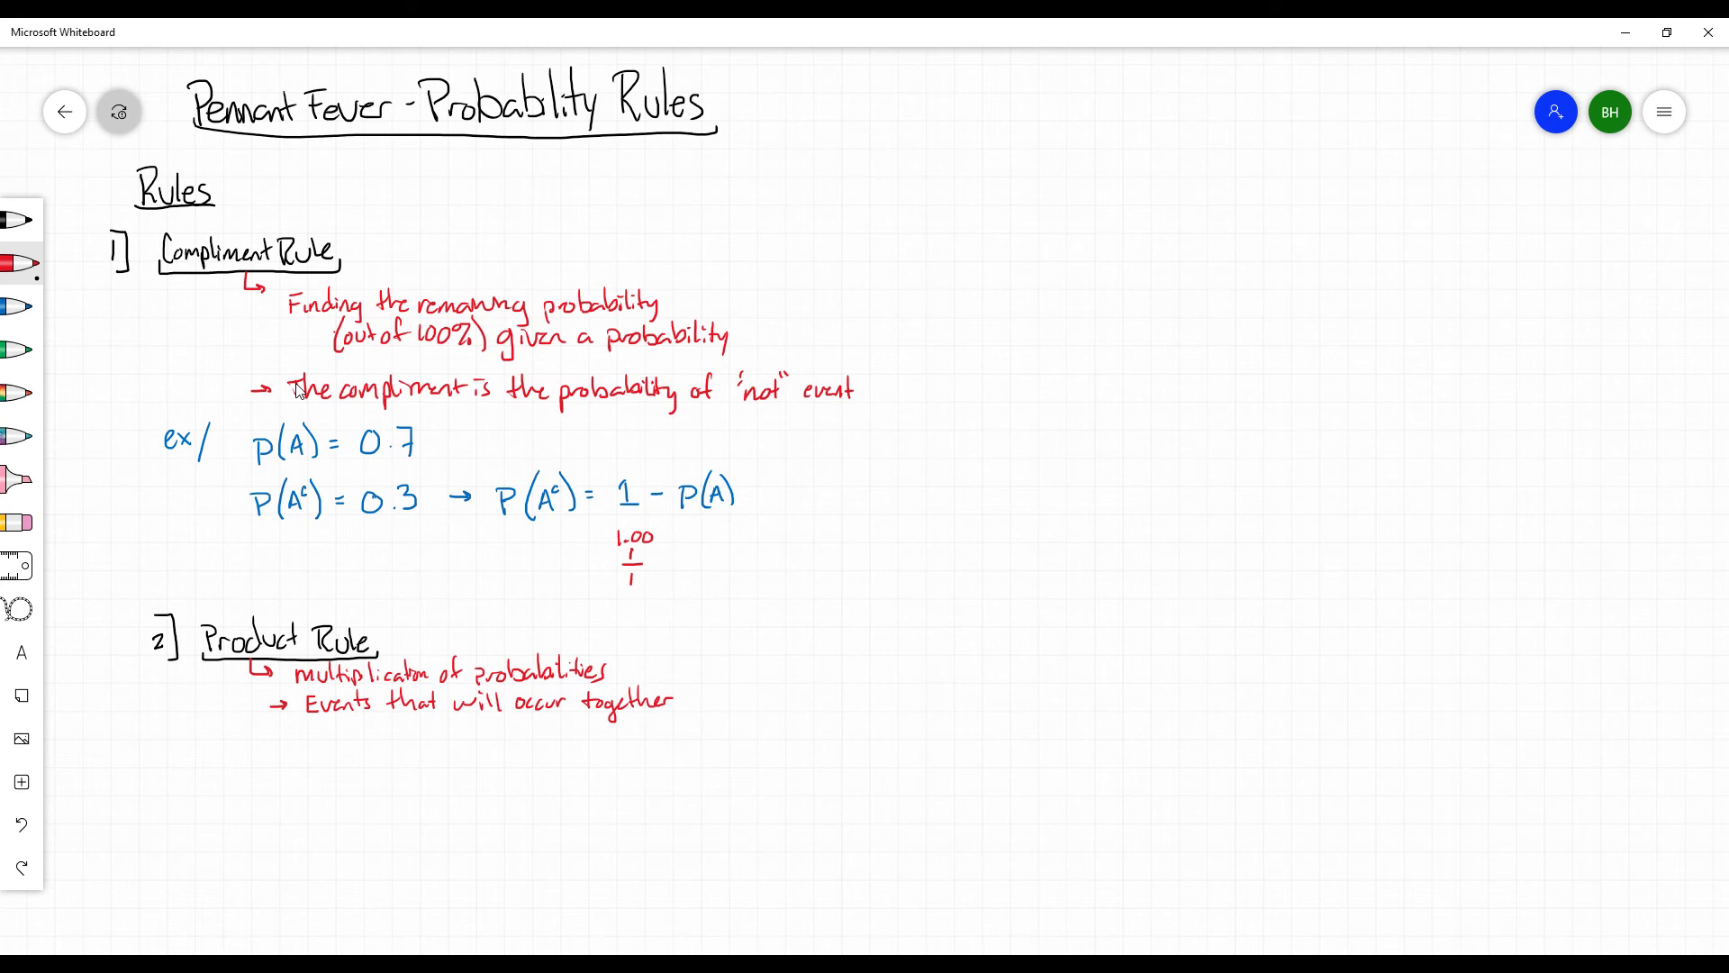
# Step: Complete the note with 'we multiply probabilities of the events' on the next line
pyautogui.moveTo(333, 727); pyautogui.dragTo(461, 735)
pyautogui.click(407, 734)
pyautogui.moveTo(464, 726)
pyautogui.mouseDown()
pyautogui.moveTo(476, 742)
pyautogui.moveTo(524, 724)
pyautogui.moveTo(547, 736)
pyautogui.mouseUp()
pyautogui.moveTo(554, 728); pyautogui.dragTo(614, 736)
pyautogui.moveTo(618, 731); pyautogui.dragTo(674, 737)
pyautogui.moveTo(667, 729); pyautogui.dragTo(695, 740)
pyautogui.moveTo(702, 714)
pyautogui.mouseDown()
pyautogui.moveTo(714, 738)
pyautogui.moveTo(753, 737)
pyautogui.mouseUp()
pyautogui.moveTo(756, 726); pyautogui.dragTo(780, 735)
pyautogui.moveTo(778, 737); pyautogui.dragTo(795, 734)
pyautogui.moveTo(800, 724); pyautogui.dragTo(806, 732)
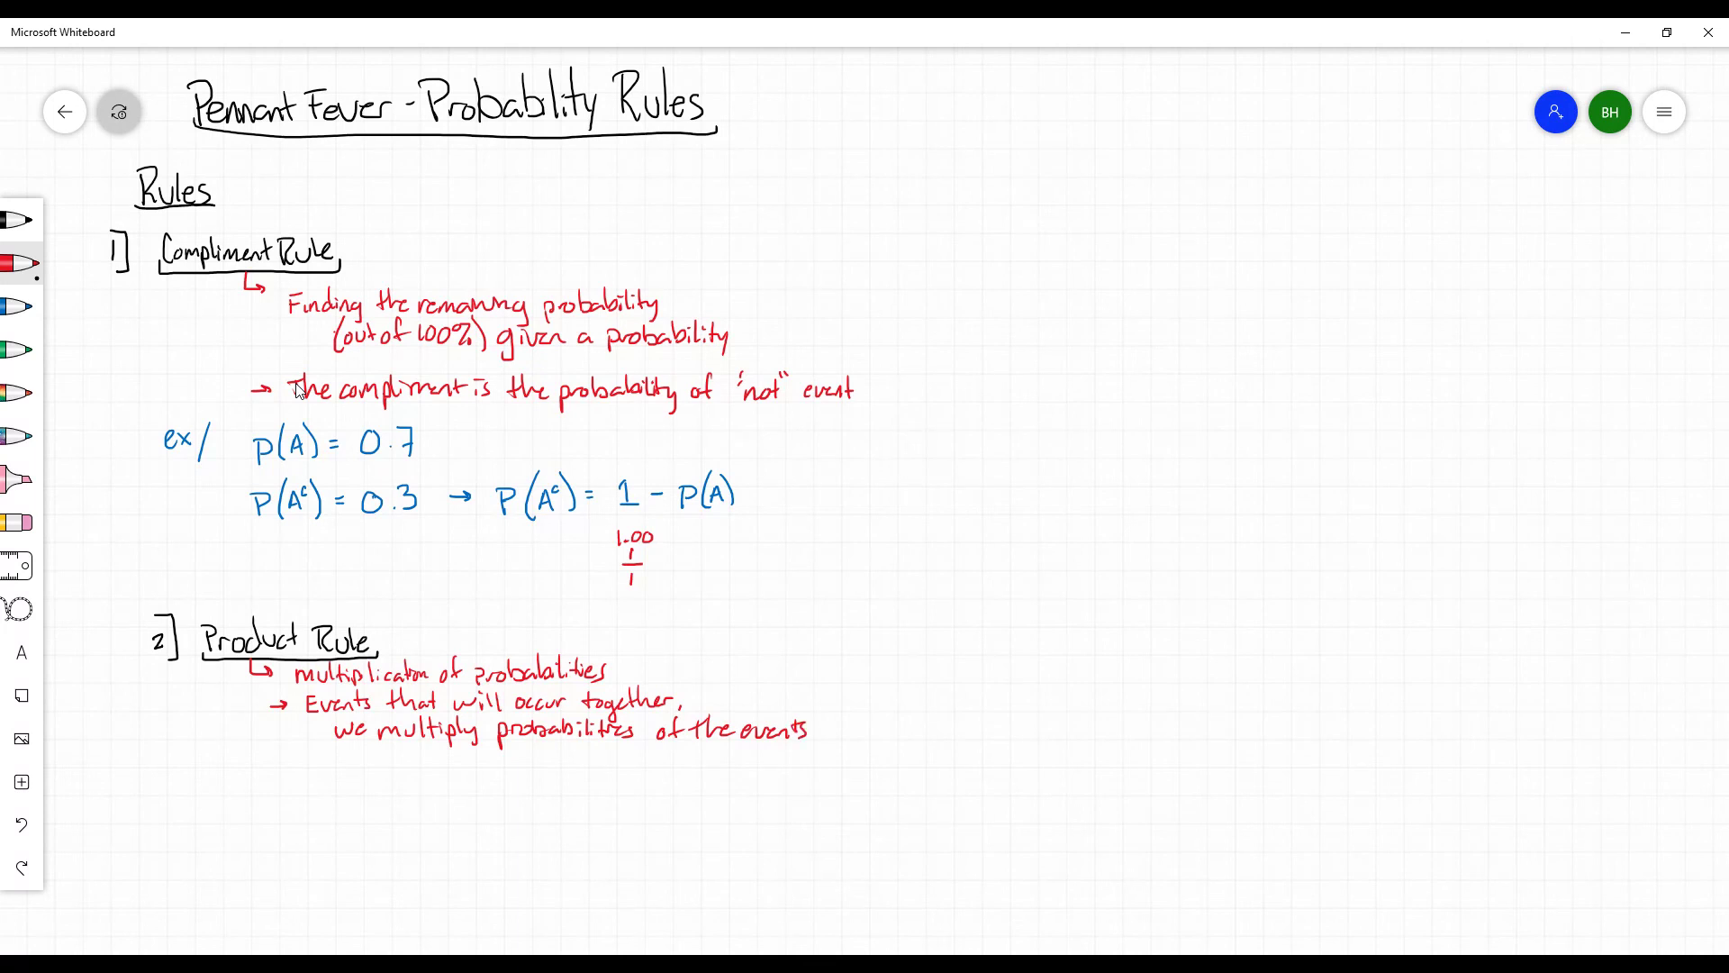
# Step: Write '→ "And" = multiply → This AND – AND – AND' in red, underlining the repeated ANDs
pyautogui.moveTo(272, 768); pyautogui.dragTo(350, 772)
pyautogui.moveTo(339, 765); pyautogui.dragTo(494, 770)
pyautogui.moveTo(489, 759); pyautogui.dragTo(531, 778)
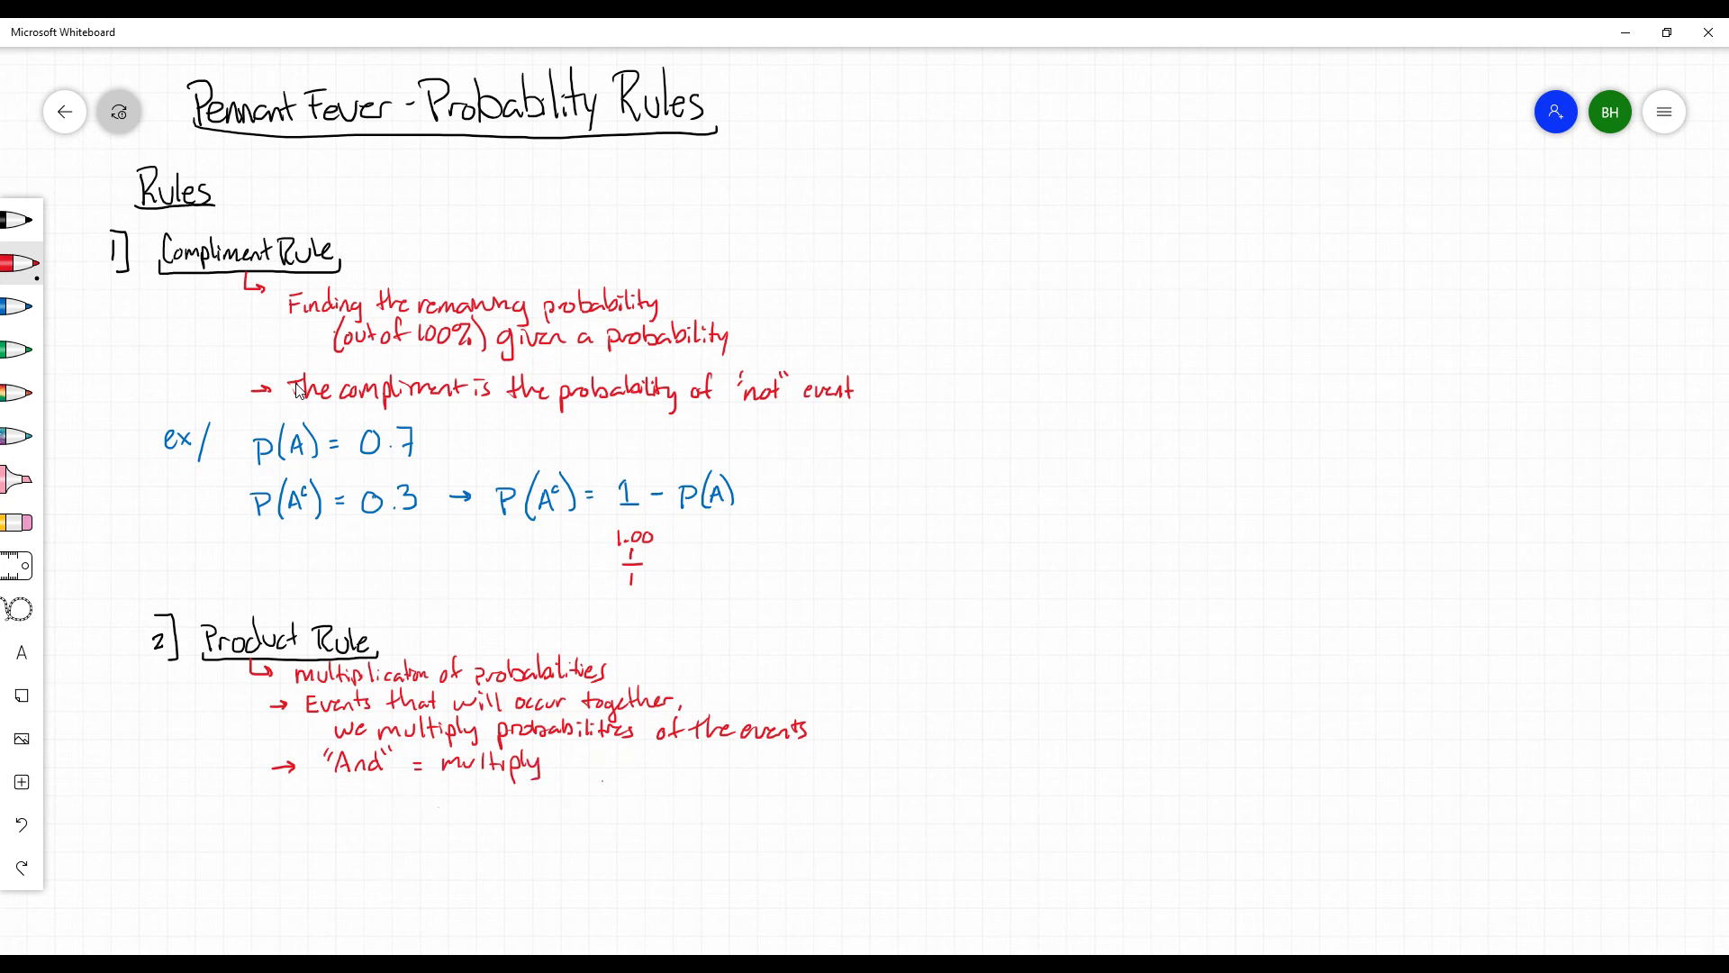
pyautogui.moveTo(590, 756); pyautogui.dragTo(613, 755)
pyautogui.moveTo(610, 754)
pyautogui.mouseDown()
pyautogui.moveTo(620, 770)
pyautogui.moveTo(664, 752)
pyautogui.mouseUp()
pyautogui.moveTo(663, 752); pyautogui.dragTo(695, 770)
pyautogui.moveTo(716, 768)
pyautogui.mouseDown()
pyautogui.moveTo(783, 753)
pyautogui.moveTo(874, 766)
pyautogui.mouseUp()
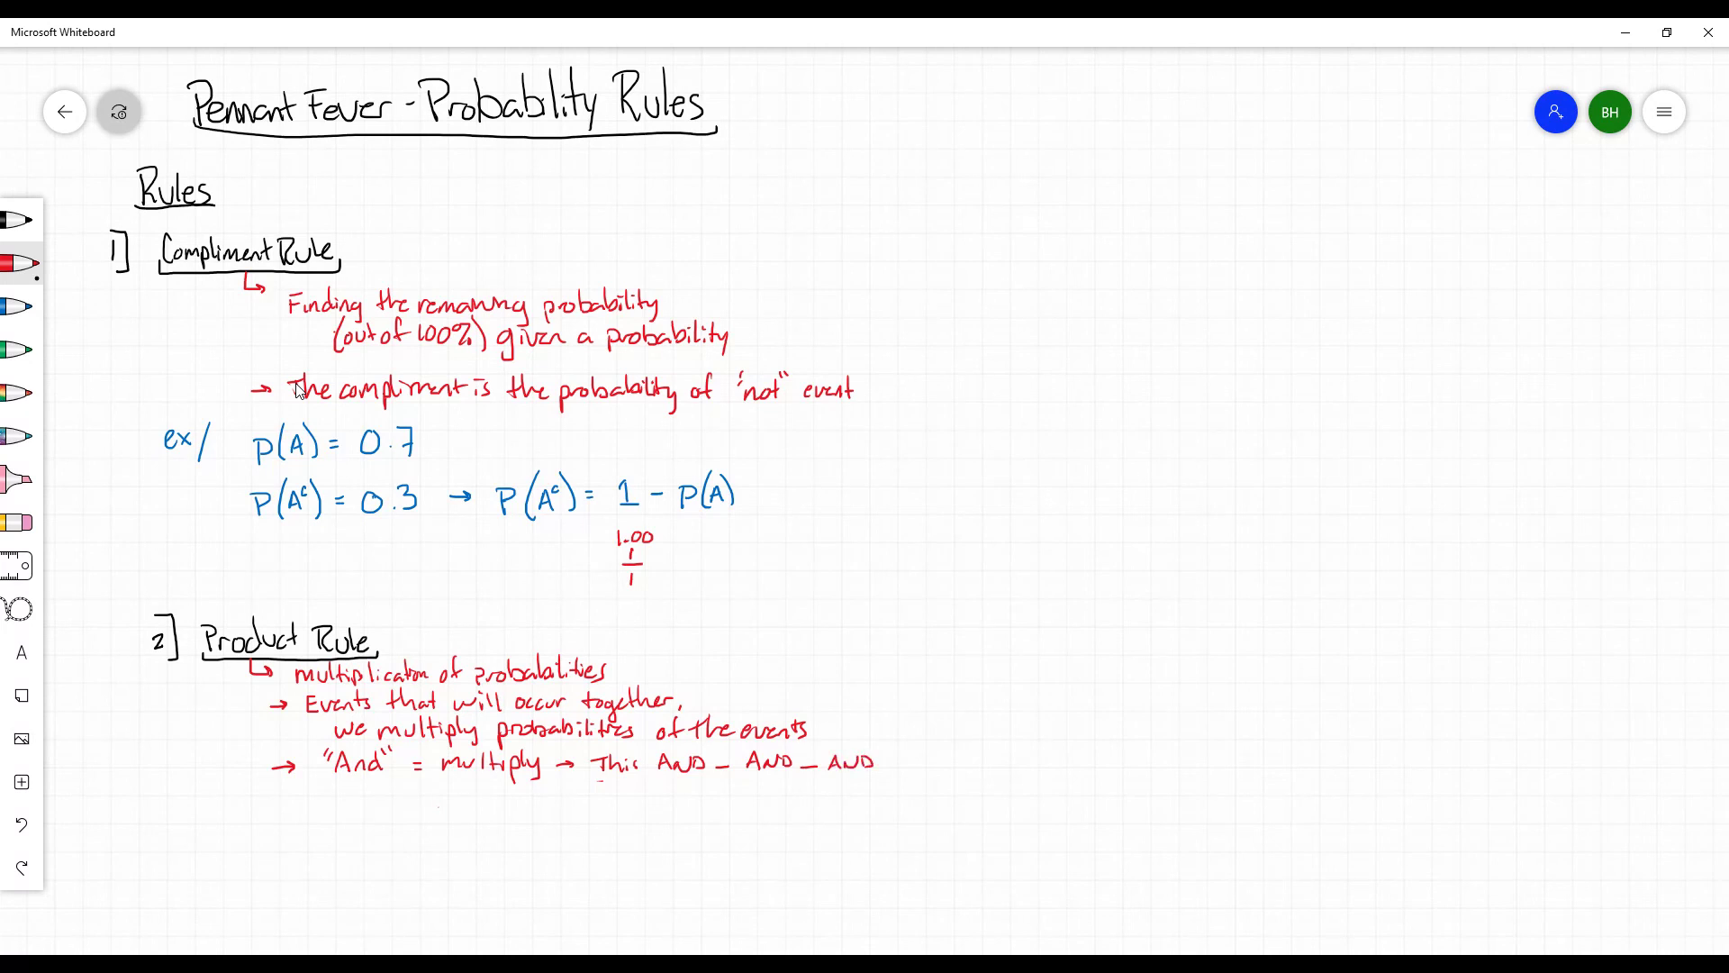
pyautogui.moveTo(759, 775); pyautogui.dragTo(778, 776)
pyautogui.moveTo(840, 775); pyautogui.dragTo(862, 775)
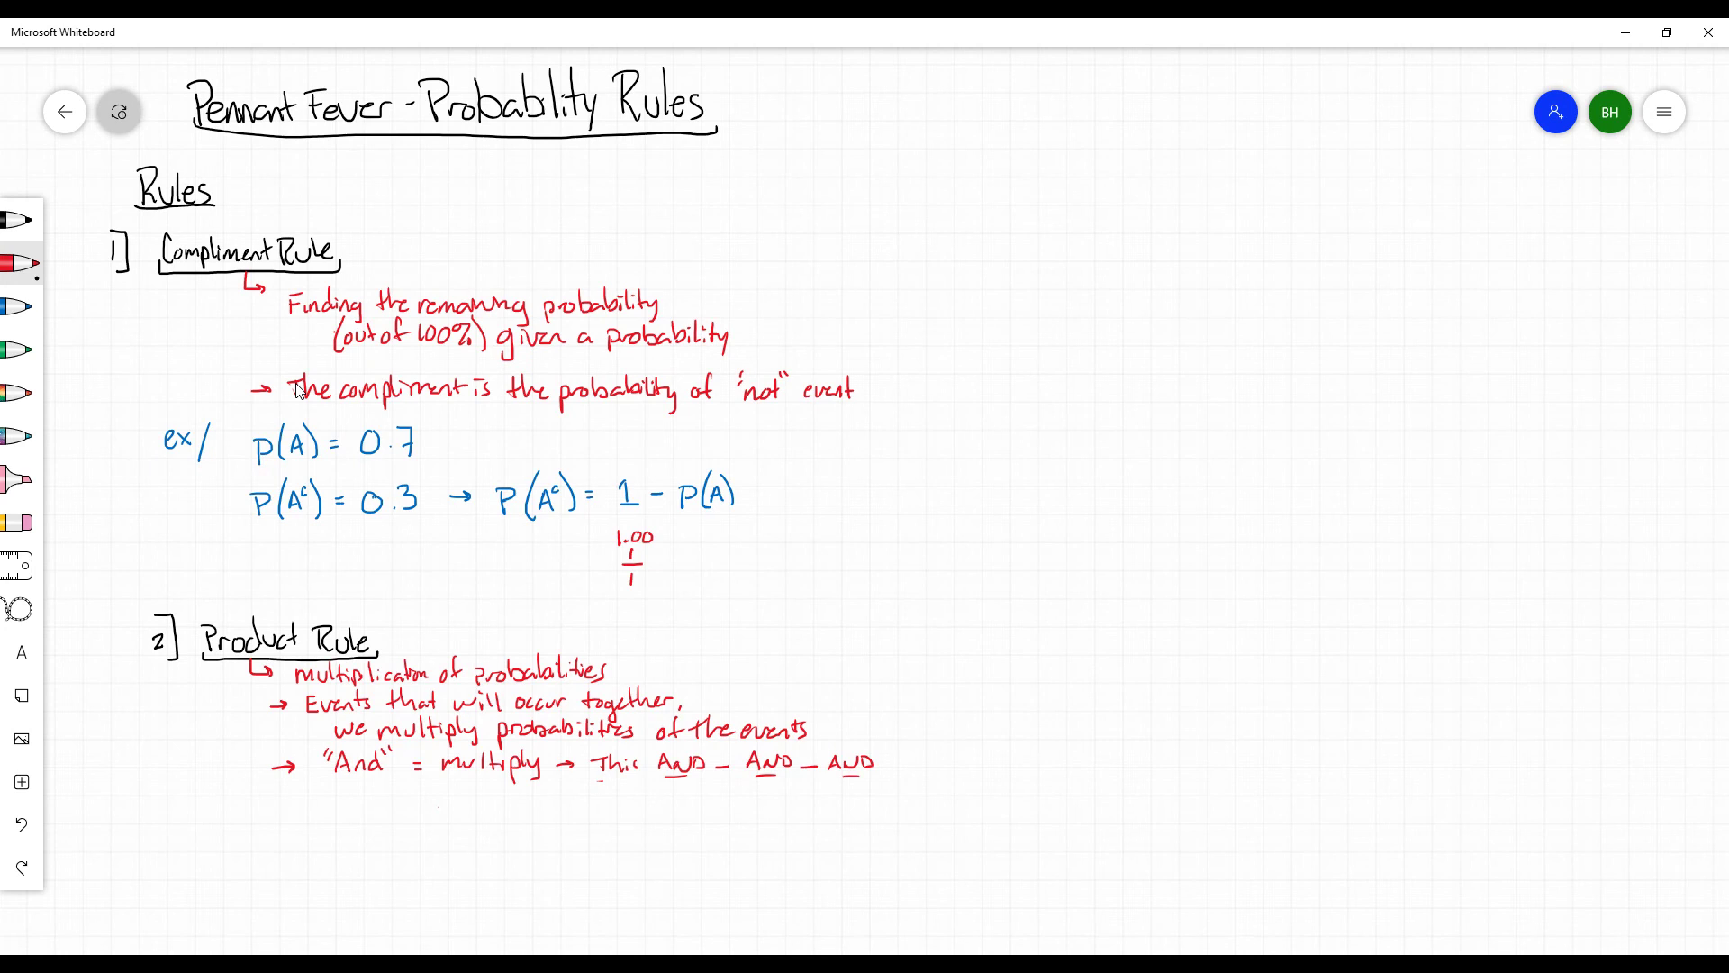